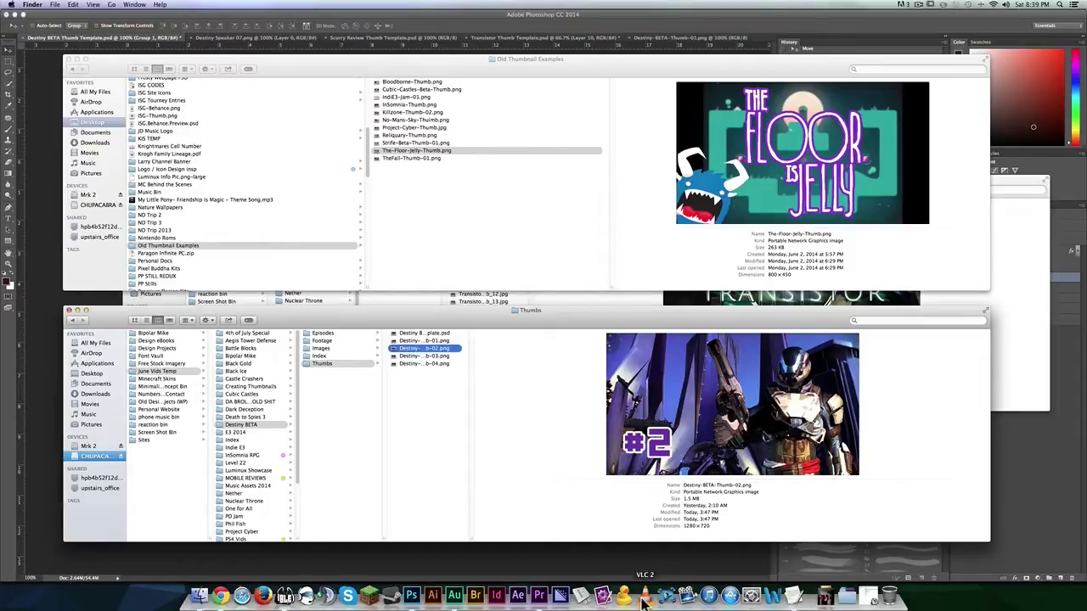
Quick Look Destiny-BETA-Thumb-01 through Thumb-04 full size in turn, then close the preview
key(space)
key(Up)
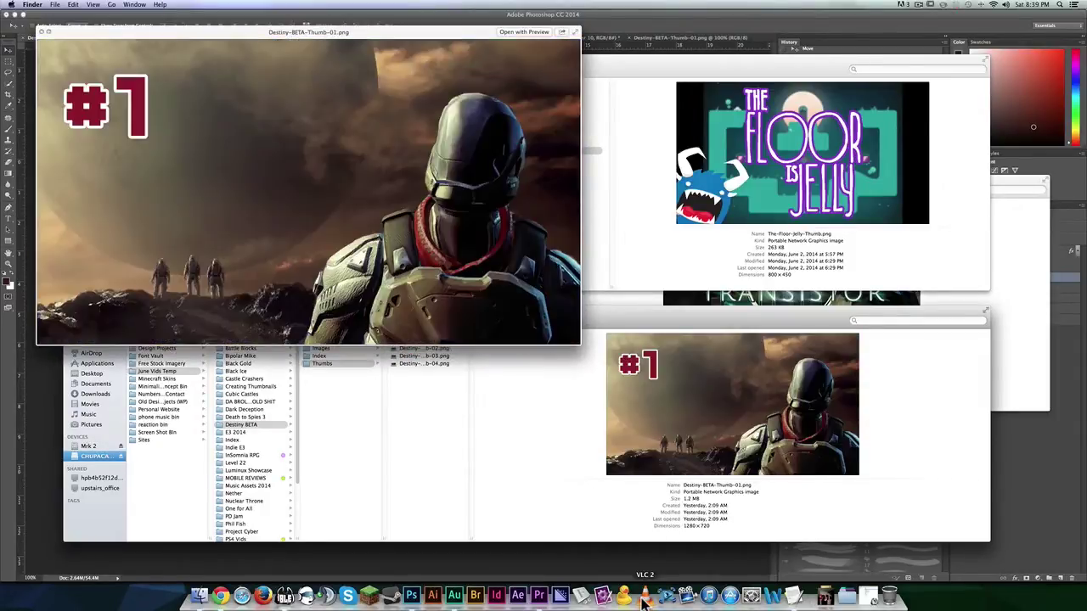
key(Down)
key(Up)
key(space)
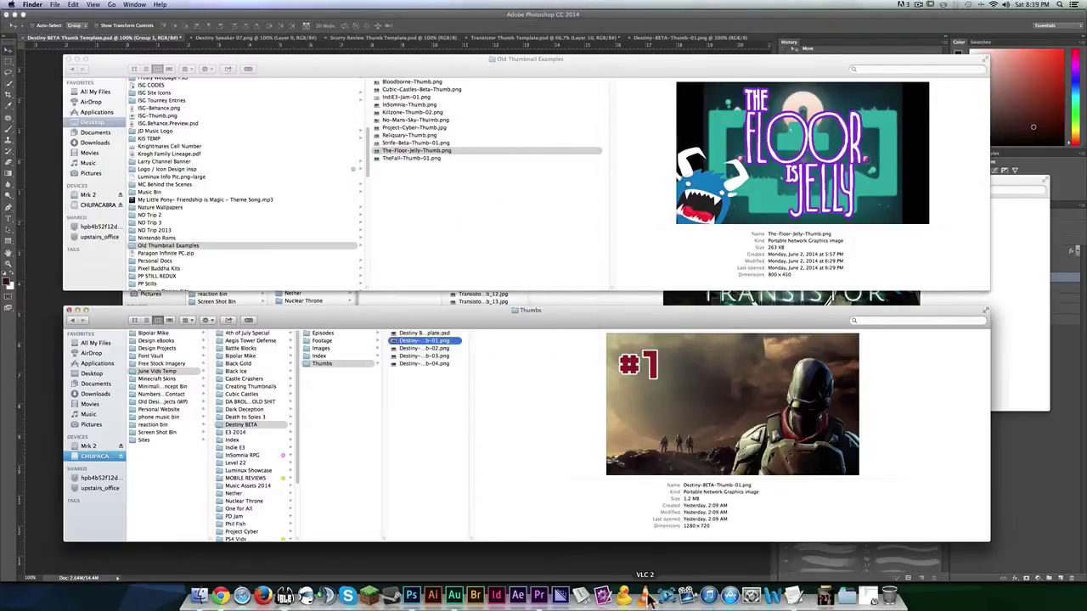
key(space)
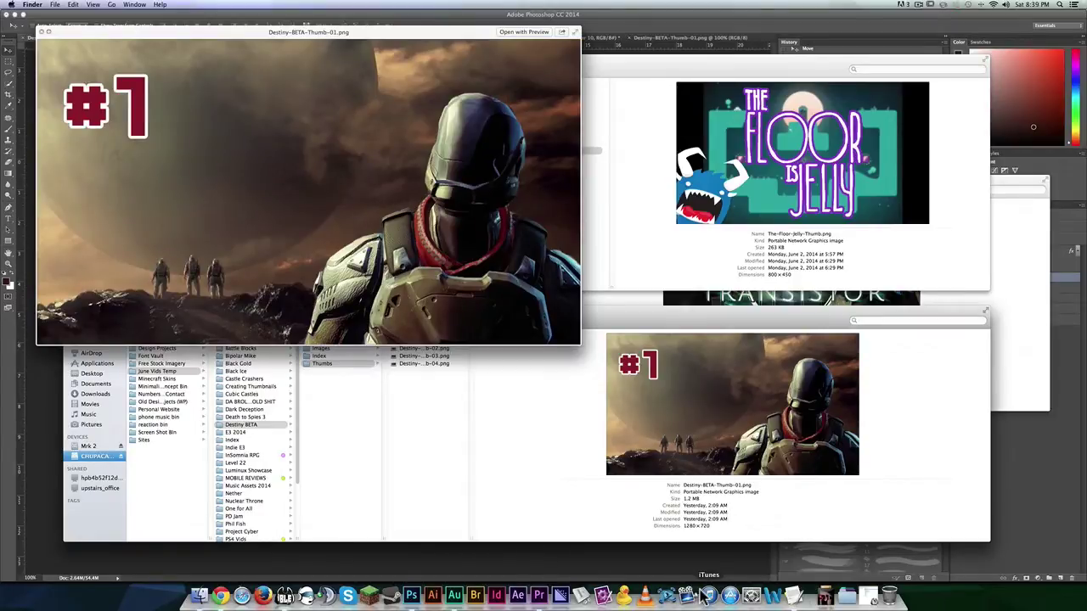
key(Down)
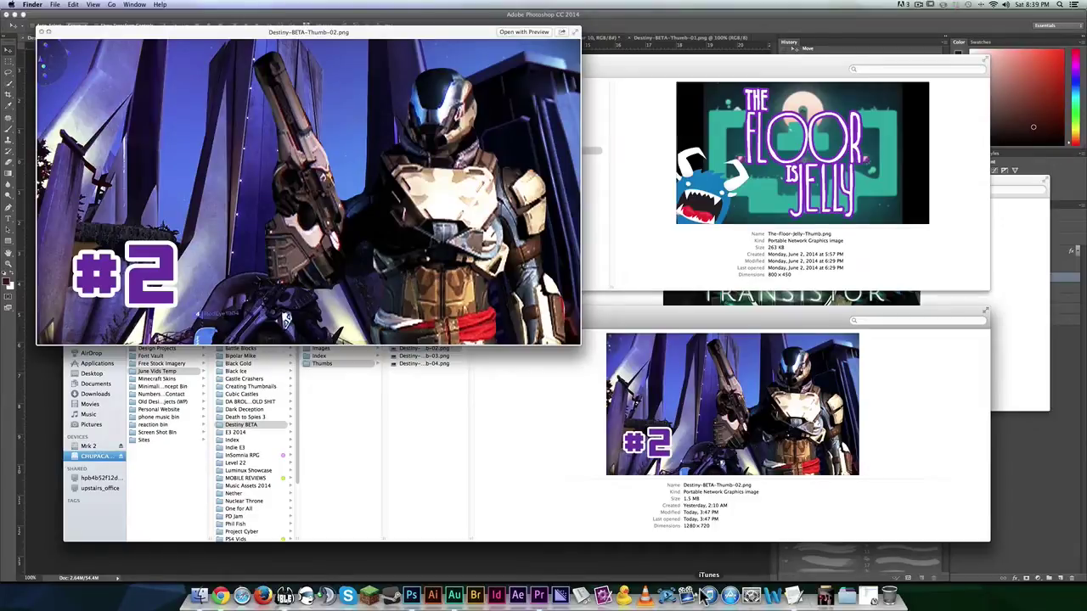
key(Down)
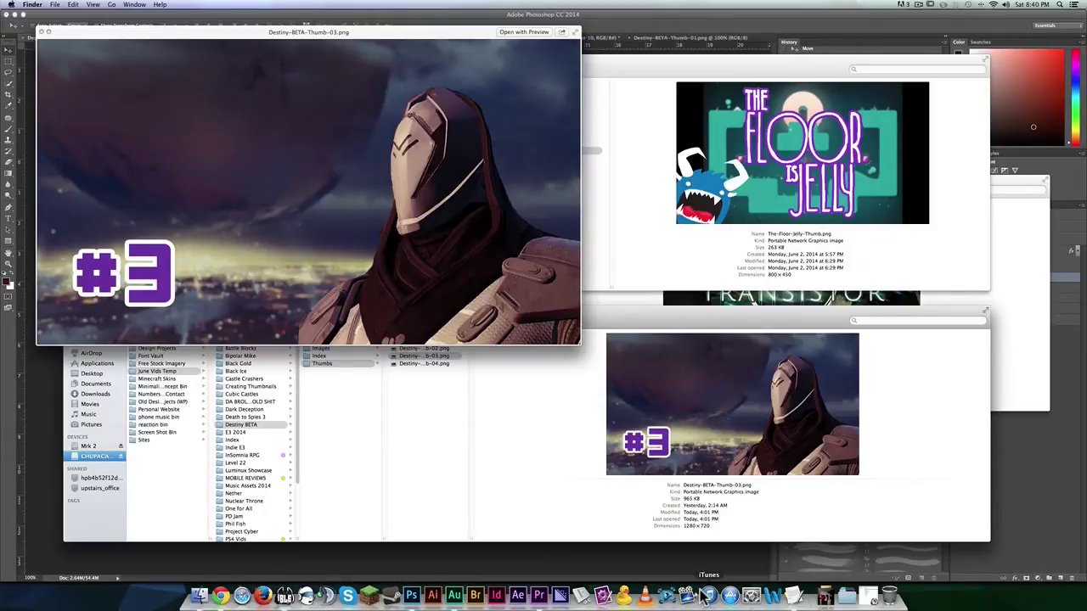
key(Down)
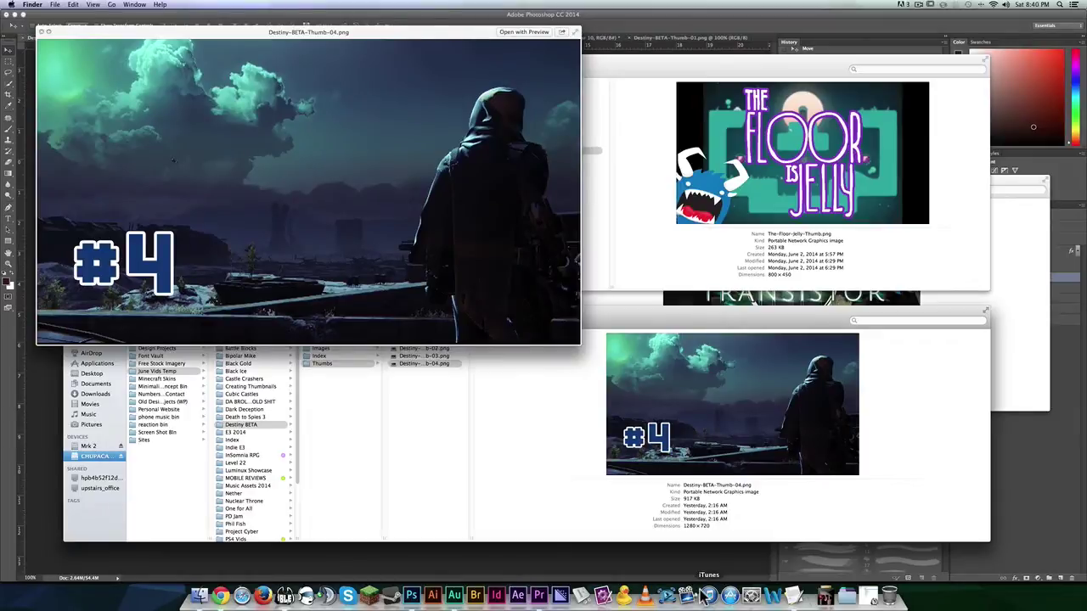
key(space)
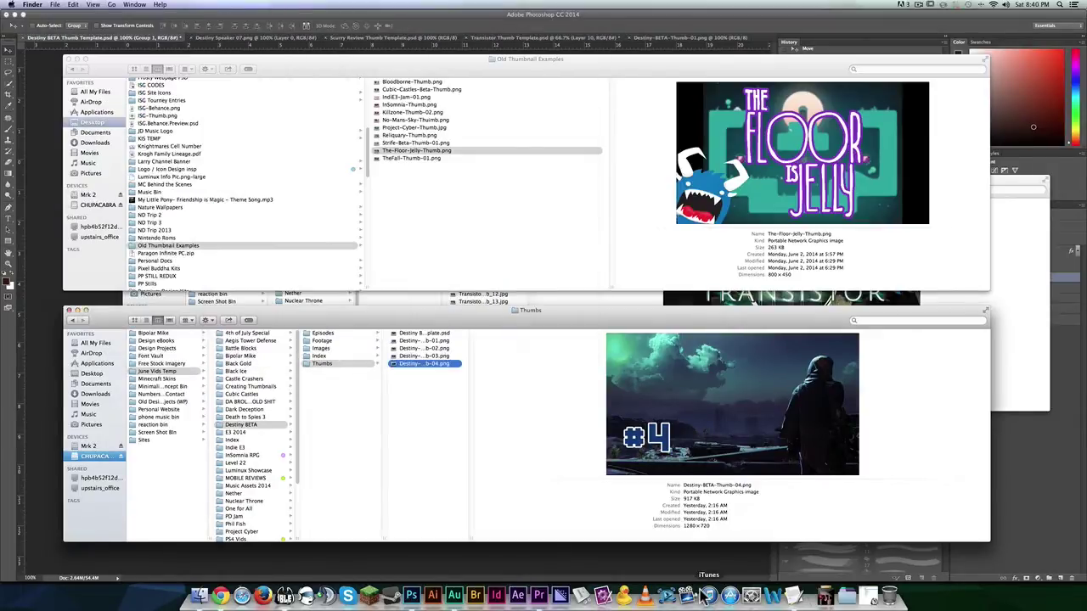
In the Destiny template, hide Layer 11, show the purple #3 label, and expand Group 2
click(401, 547)
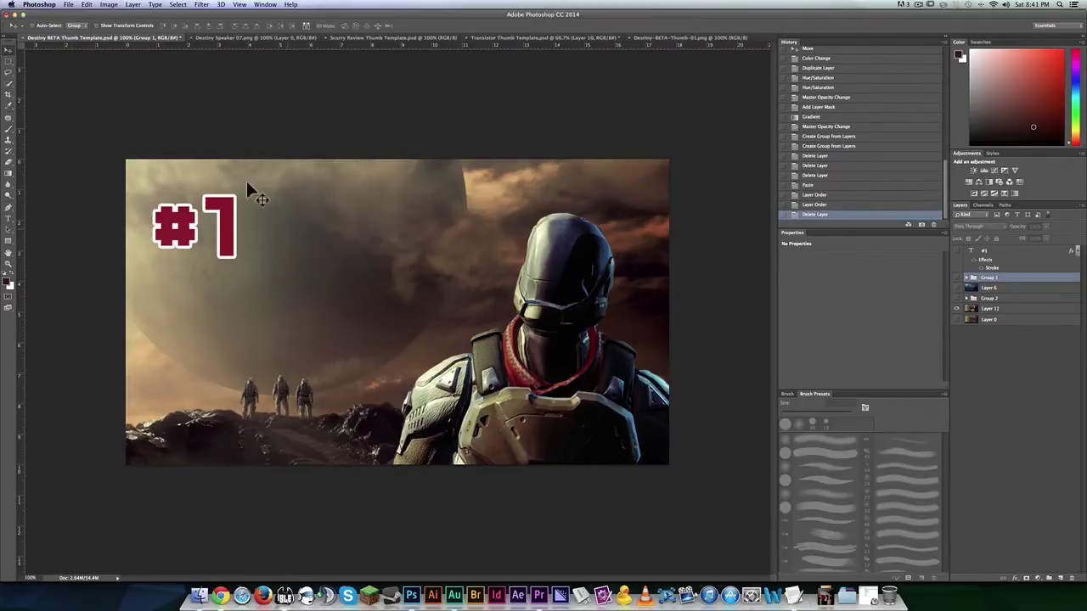
alt+click(957, 308)
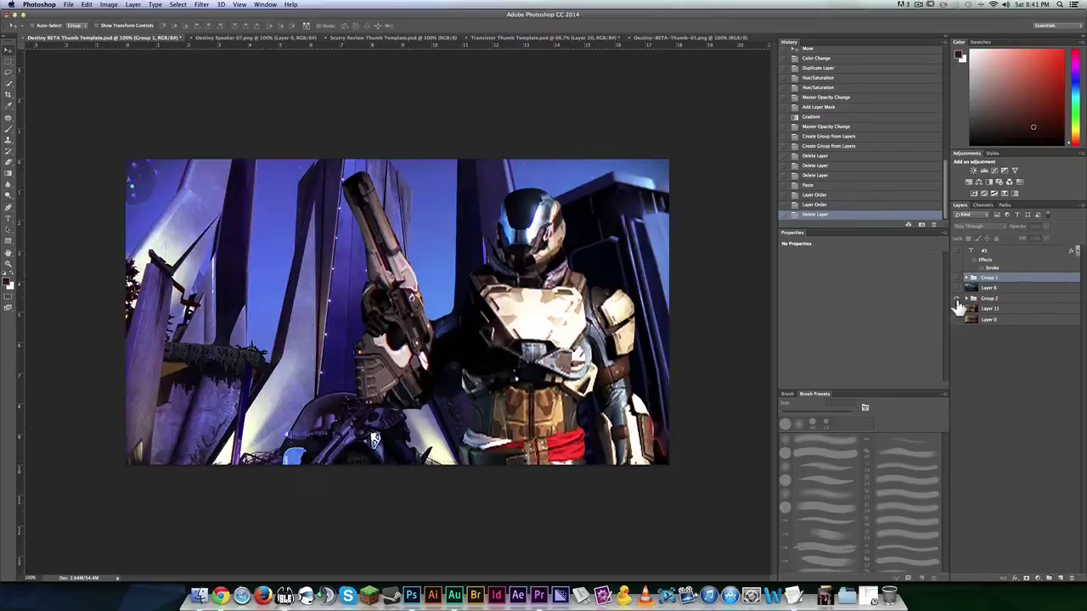
click(957, 251)
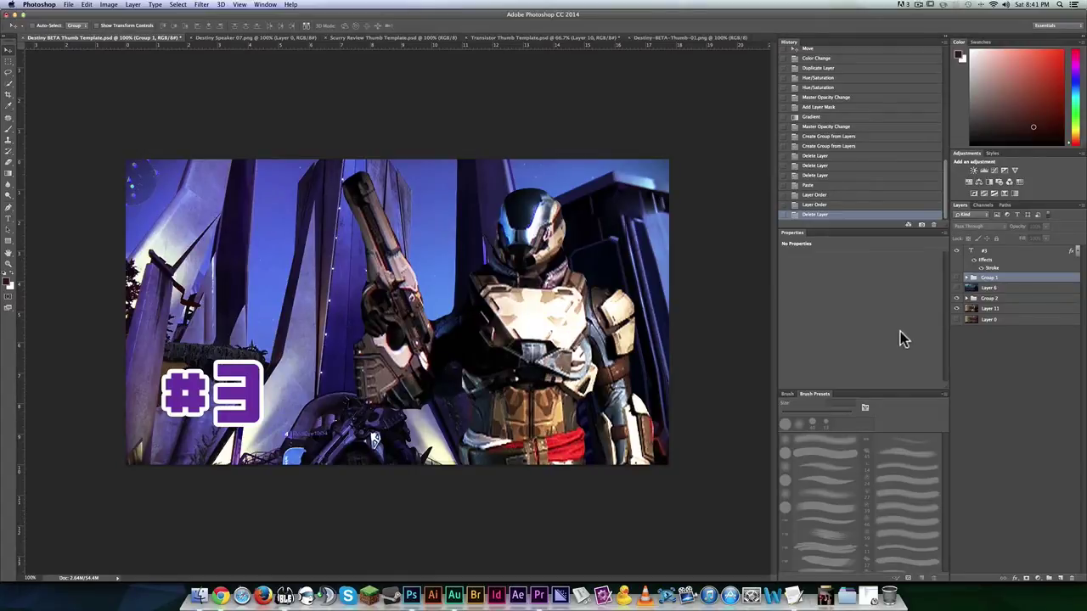
click(966, 298)
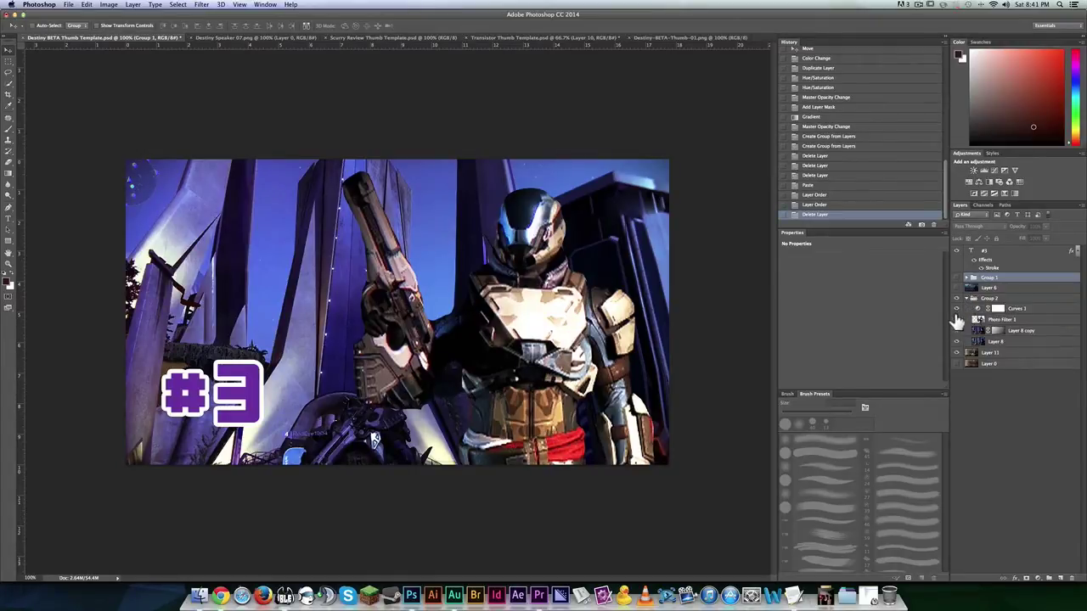
click(957, 319)
click(957, 329)
click(957, 329)
key(super+minus)
key(super+minus)
key(super+minus)
key(super+minus)
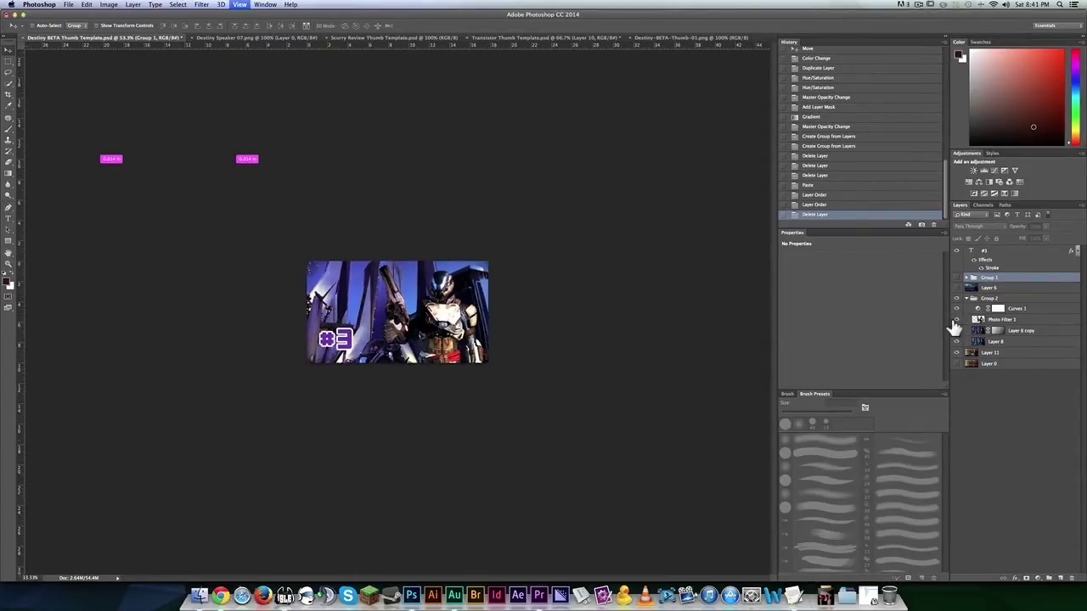
key(super+minus)
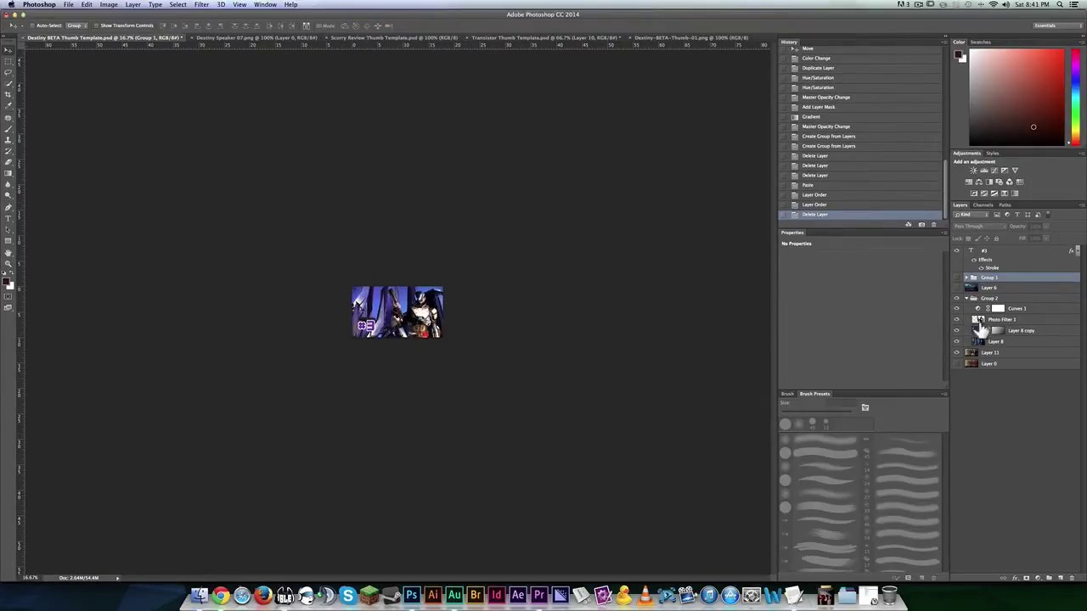
click(959, 311)
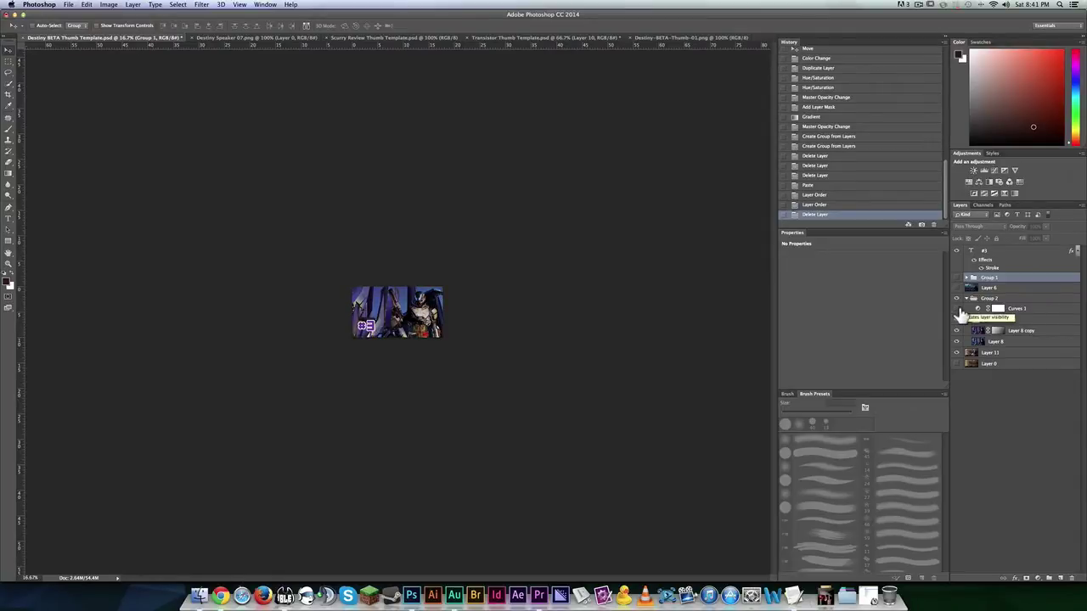
click(958, 315)
click(959, 316)
click(960, 313)
click(960, 313)
click(960, 313)
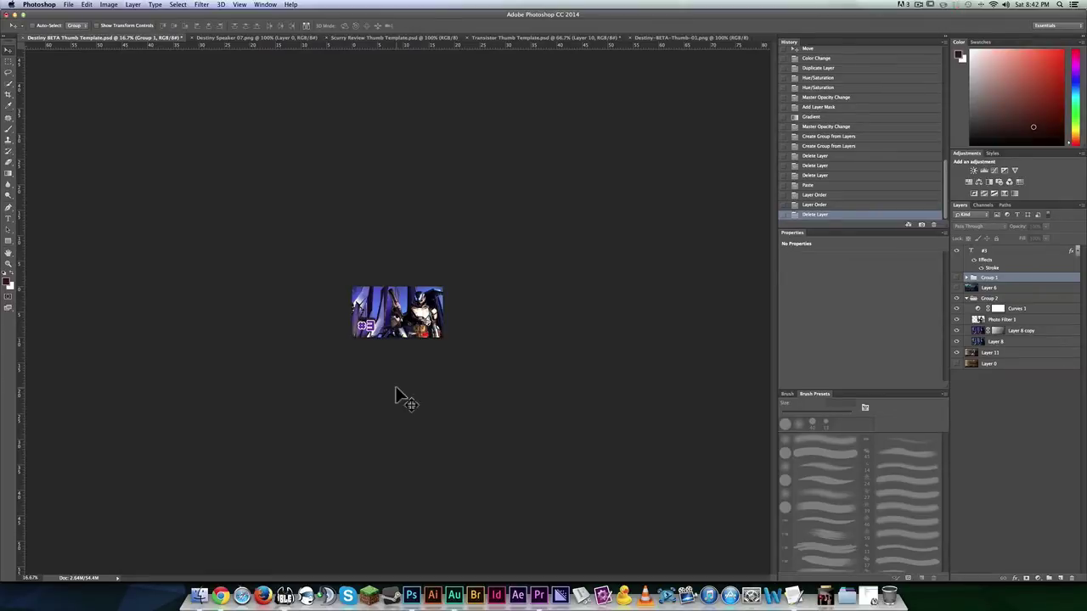
key(super+equal)
key(super+equal)
key(super+equal)
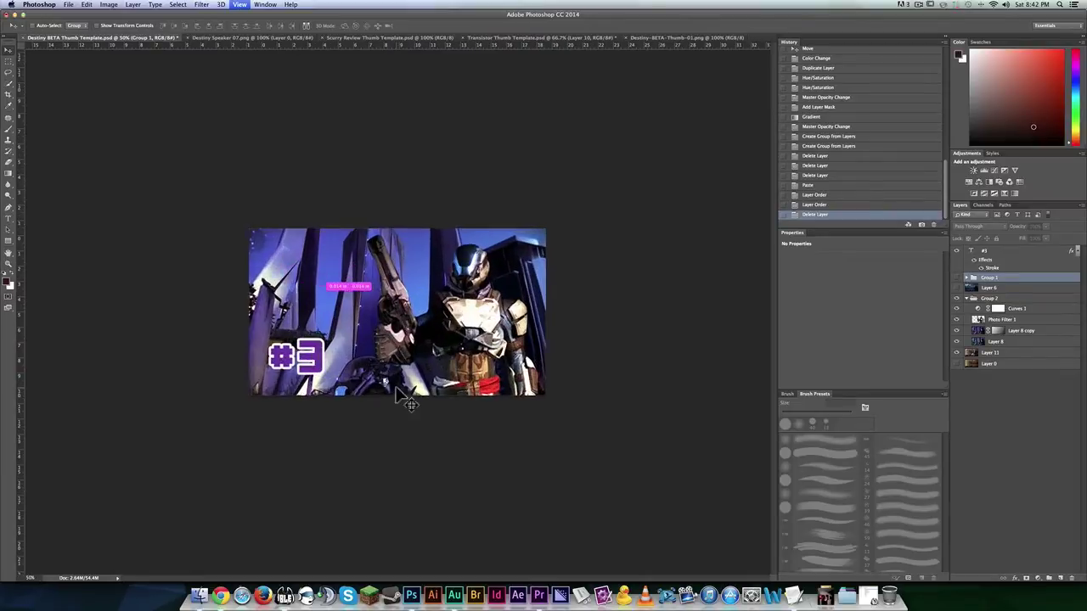
key(super+equal)
key(super+equal)
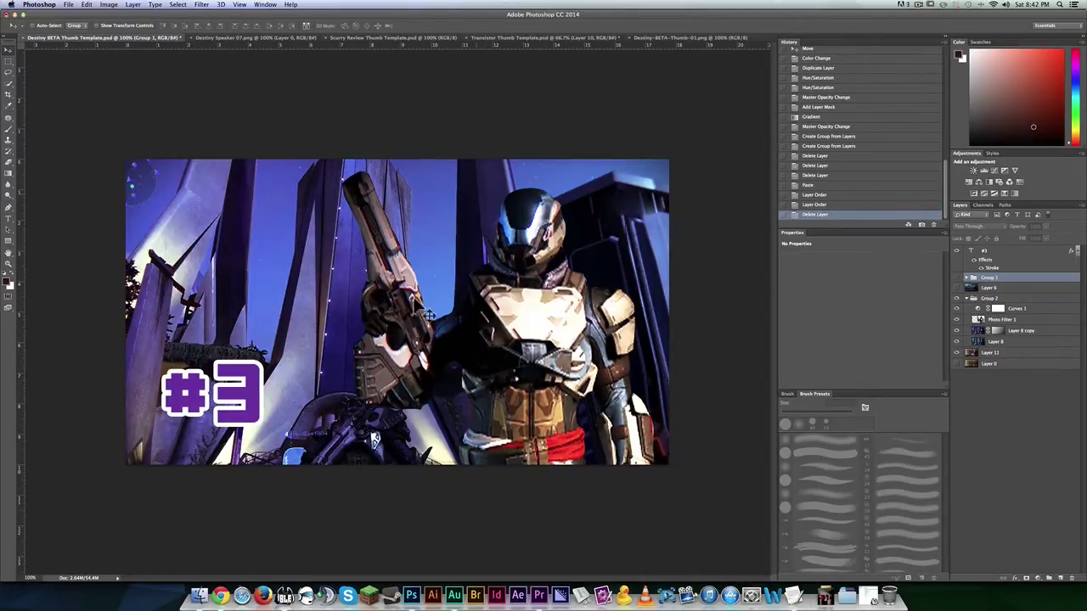
Make Group 1's scene visible and expand Group 1 in the Layers panel
click(956, 283)
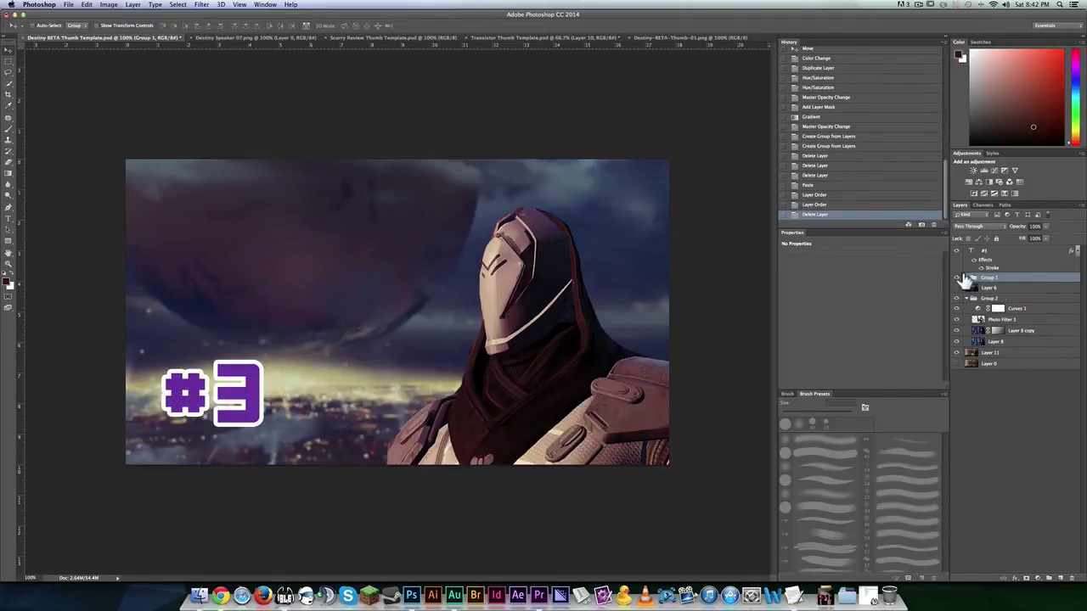
click(957, 278)
click(956, 278)
click(967, 279)
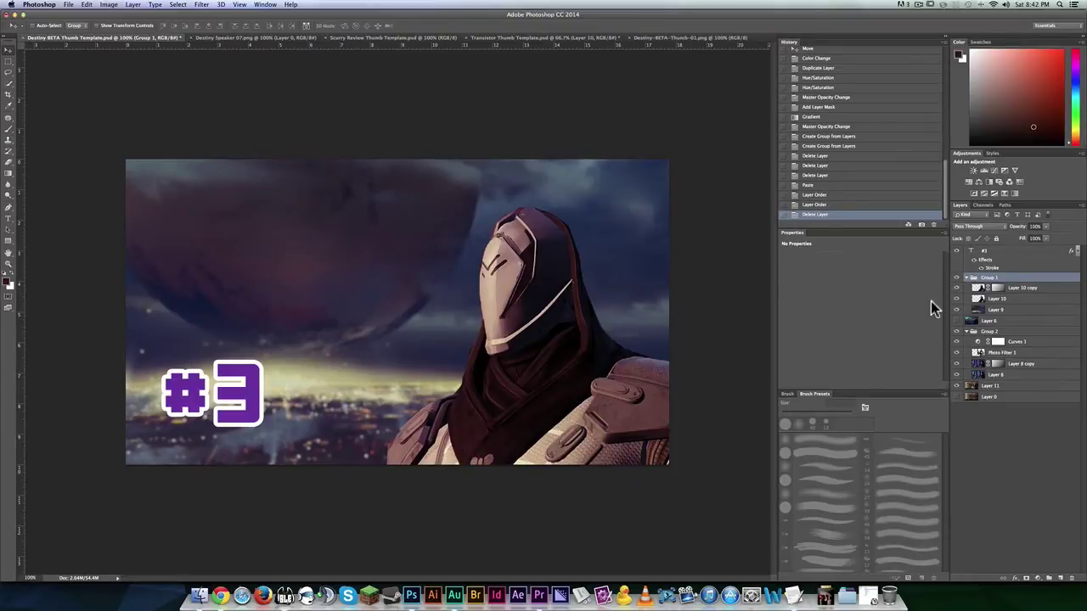
Hide Layer 10 and Layer 10 copy to leave the planet-over-city backdrop, keeping #3 visible
click(957, 299)
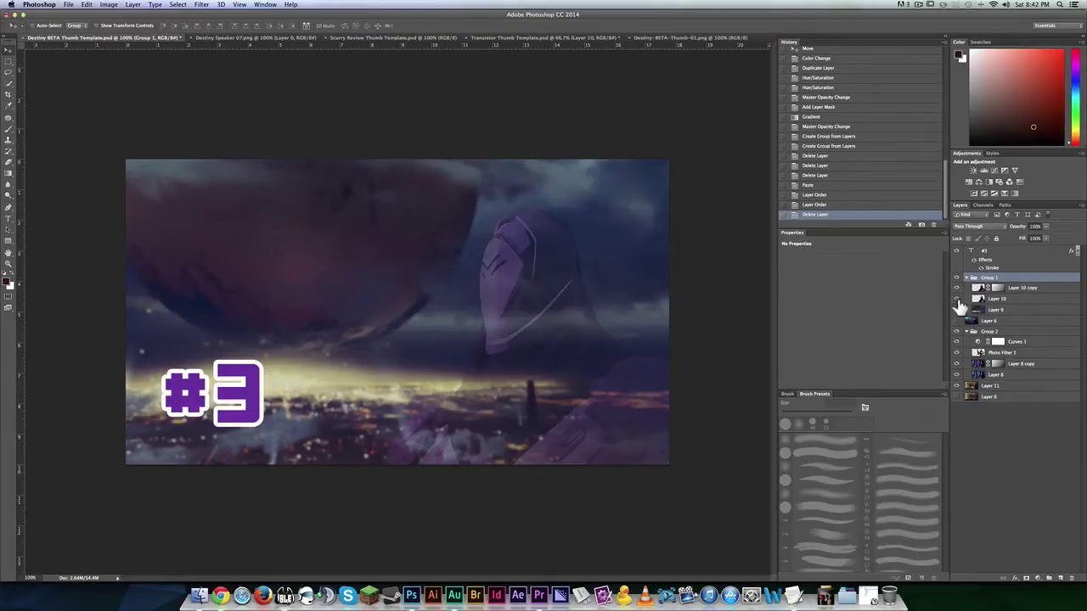
click(957, 306)
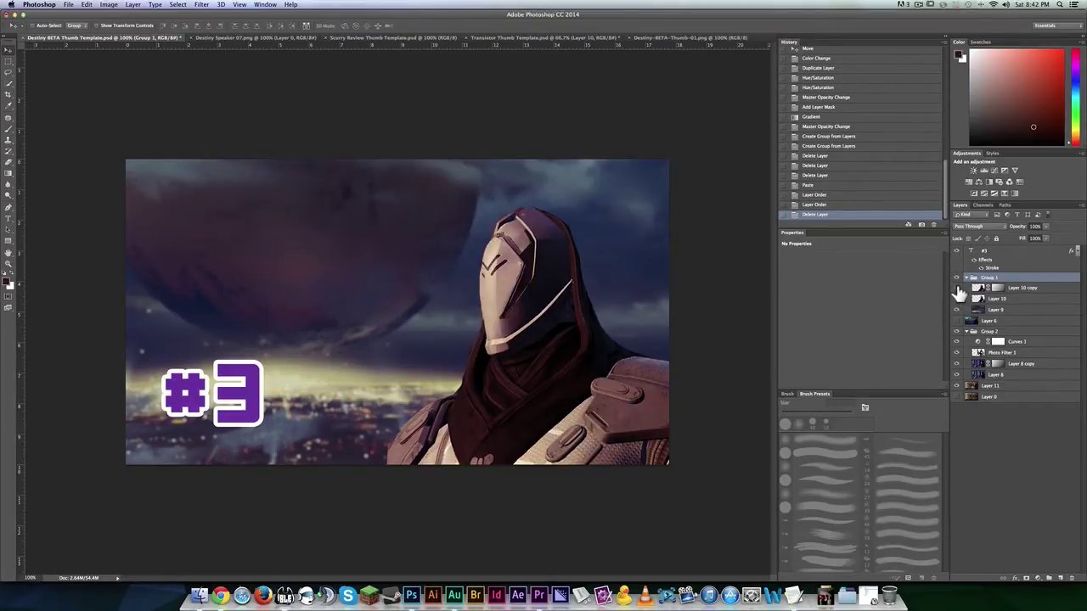
click(958, 293)
click(958, 293)
click(956, 308)
click(957, 291)
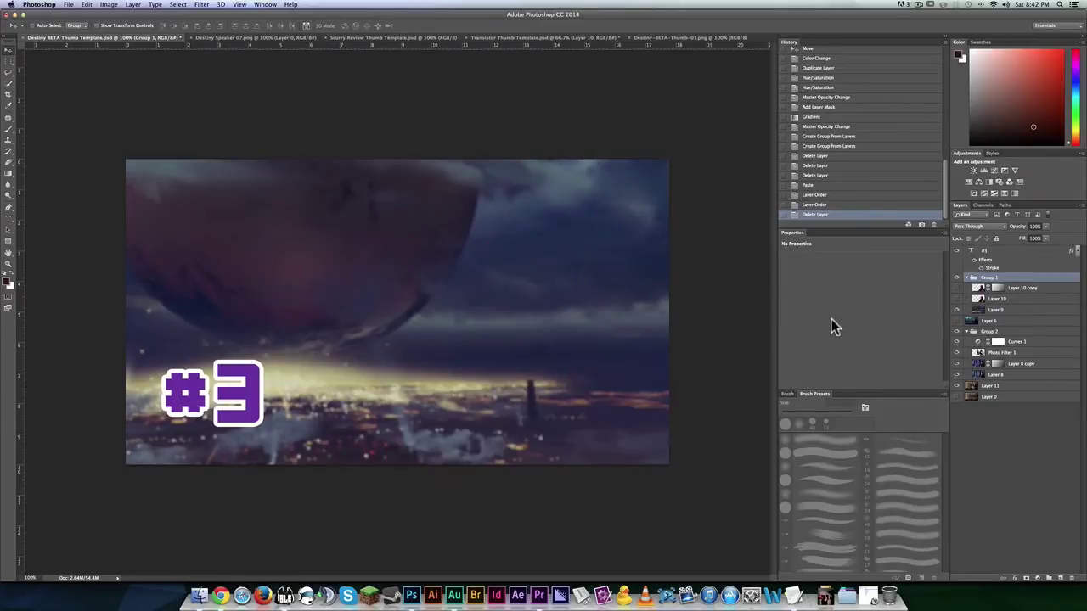
click(957, 253)
click(957, 253)
Edit the #3 label text, trying 7 before restoring it to 3
key(t)
click(229, 416)
key(super+a)
key(Right)
key(BackSpace)
text(7)
key(BackSpace)
text(3)
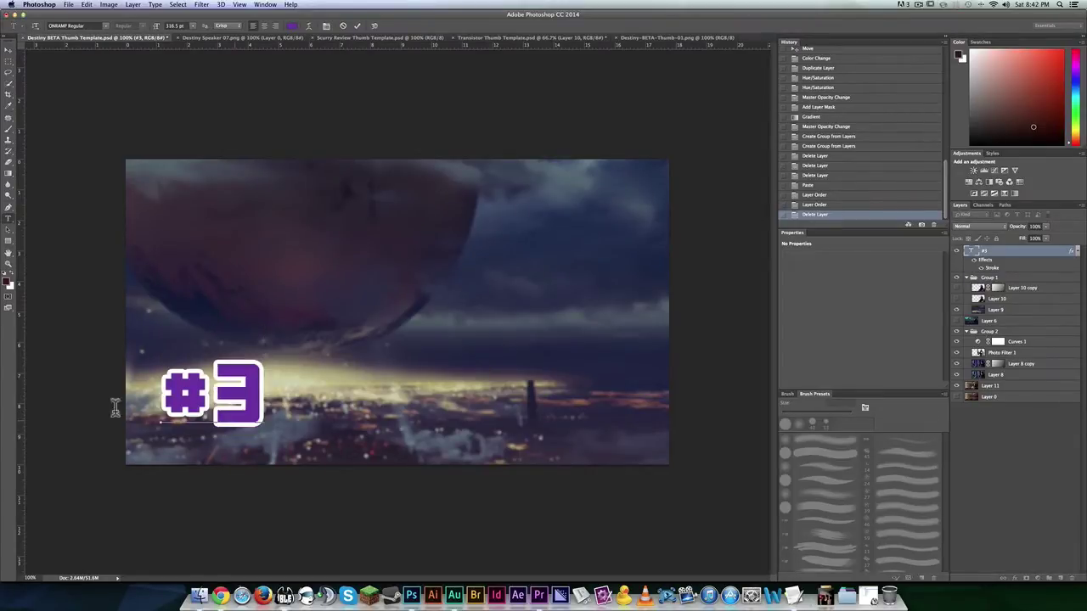
click(9, 53)
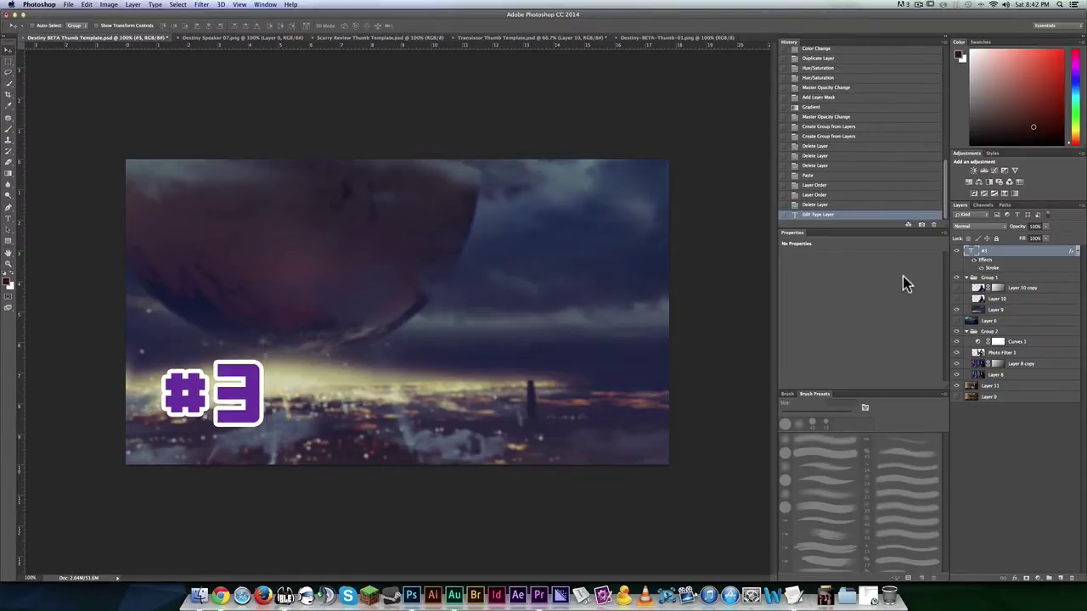
Compare #3 with and without its white stroke at 25% zoom, then show Layer 10's armored figure
click(975, 267)
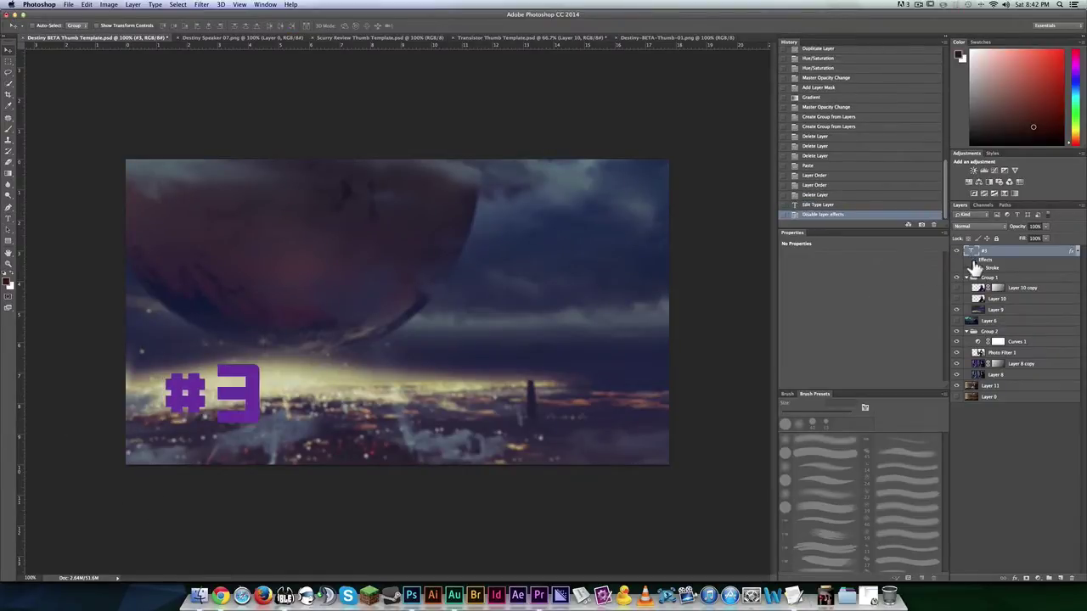
click(974, 267)
click(974, 267)
click(974, 267)
click(975, 267)
click(974, 266)
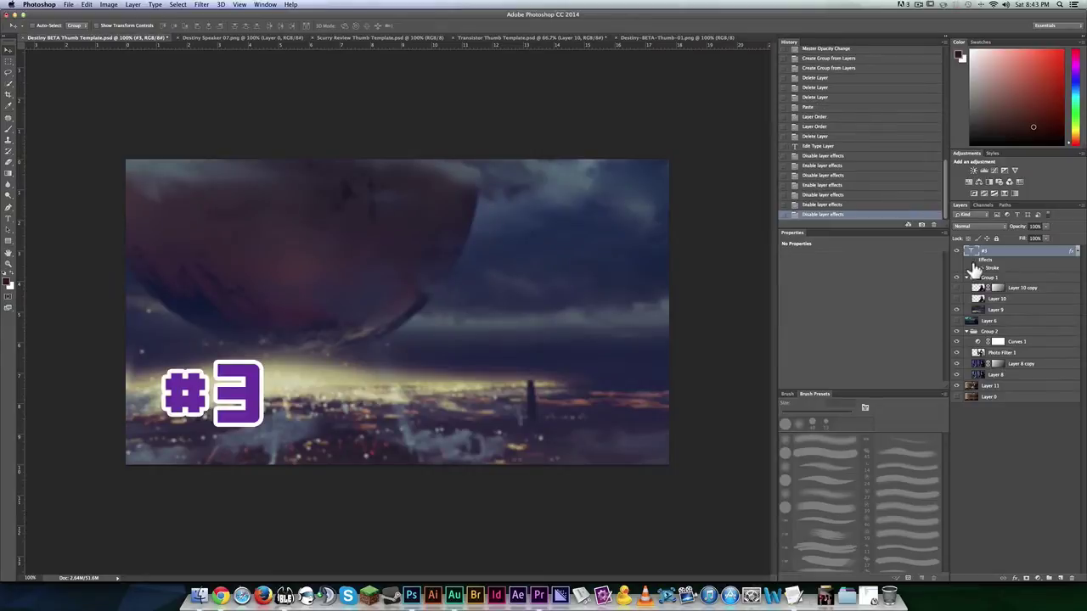
click(974, 267)
key(super+minus)
key(super+minus)
key(super+minus)
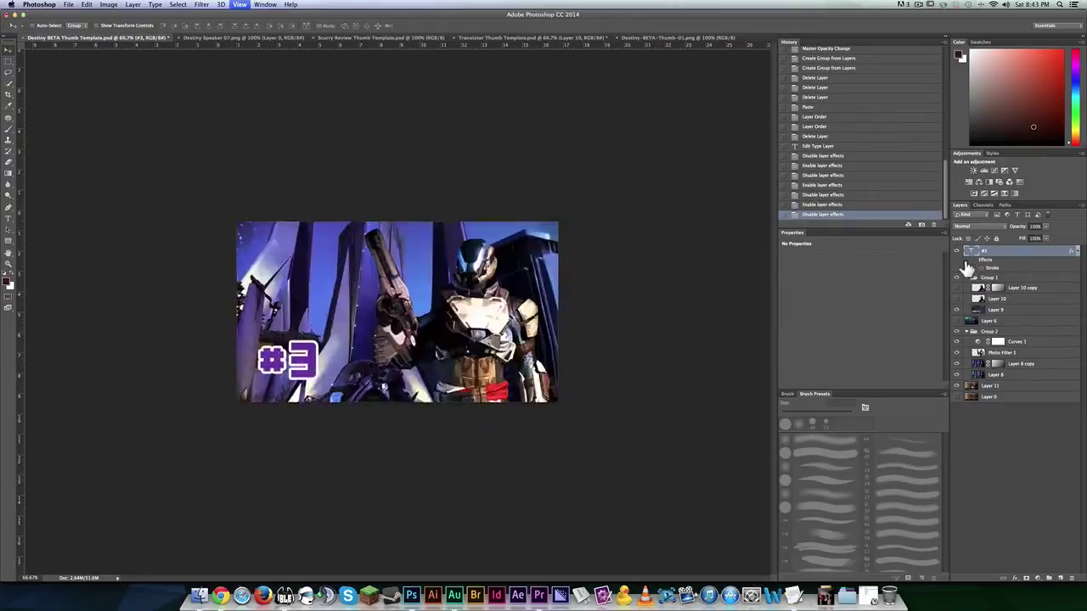
key(super+minus)
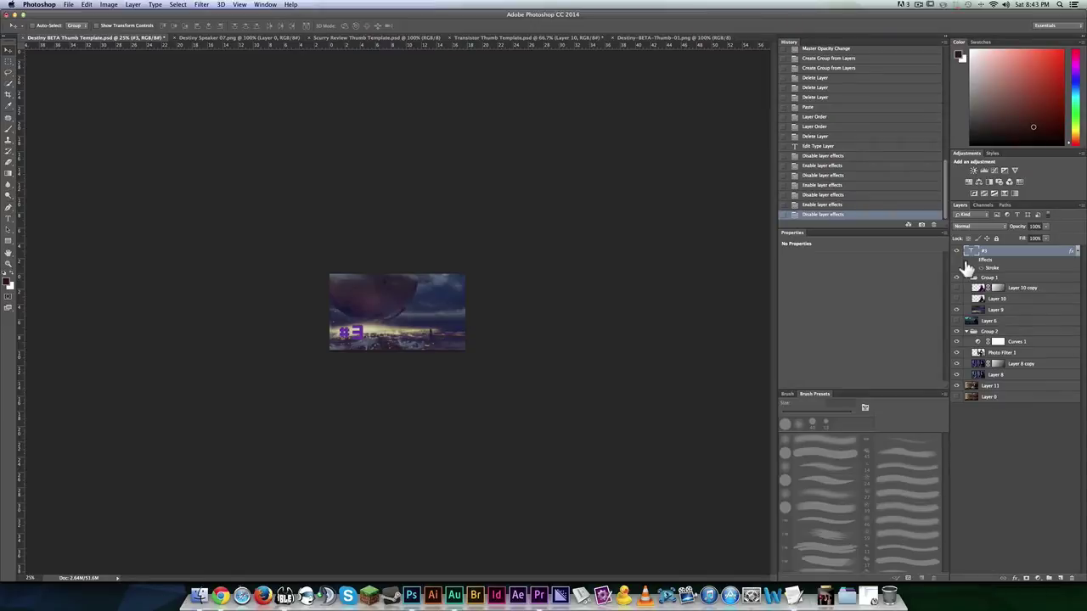
click(974, 266)
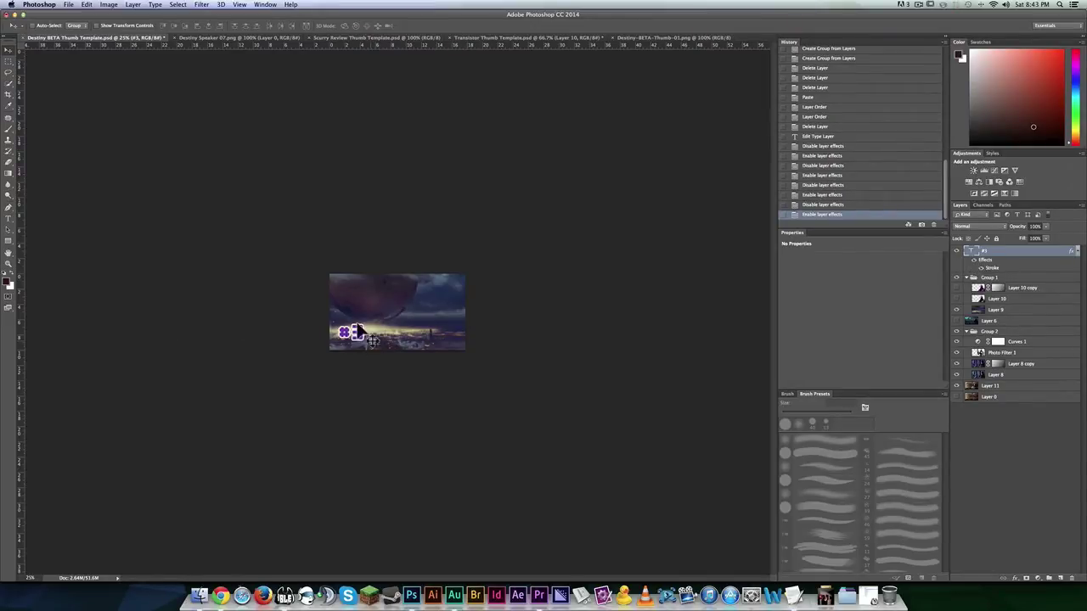
click(956, 299)
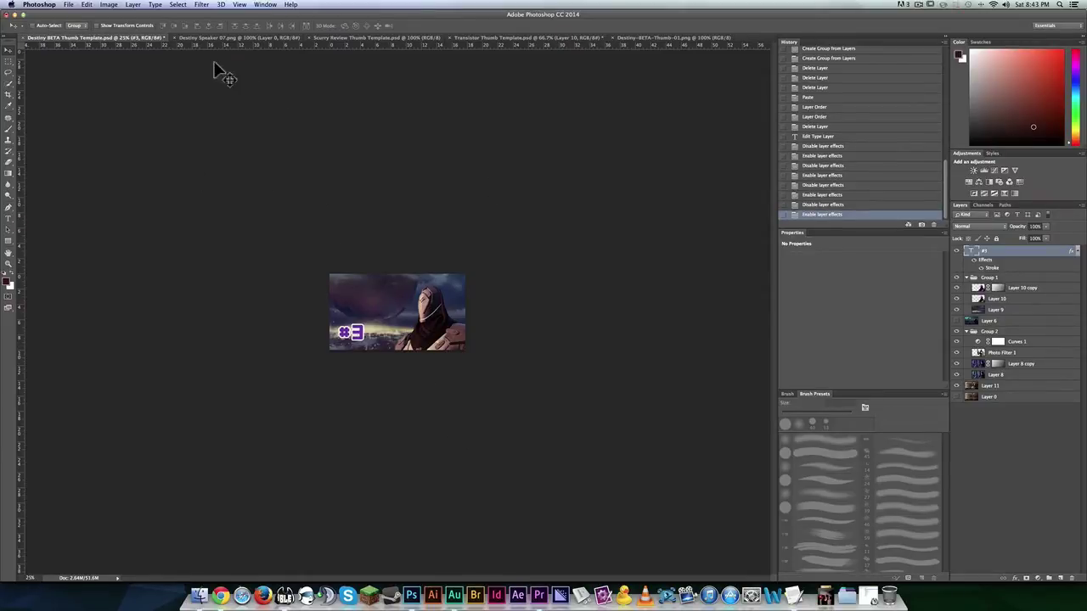
Select and deselect Destiny Speaker 07.png's canvas, close it, and switch to Scurry Review Thumb Template
click(270, 39)
key(super+a)
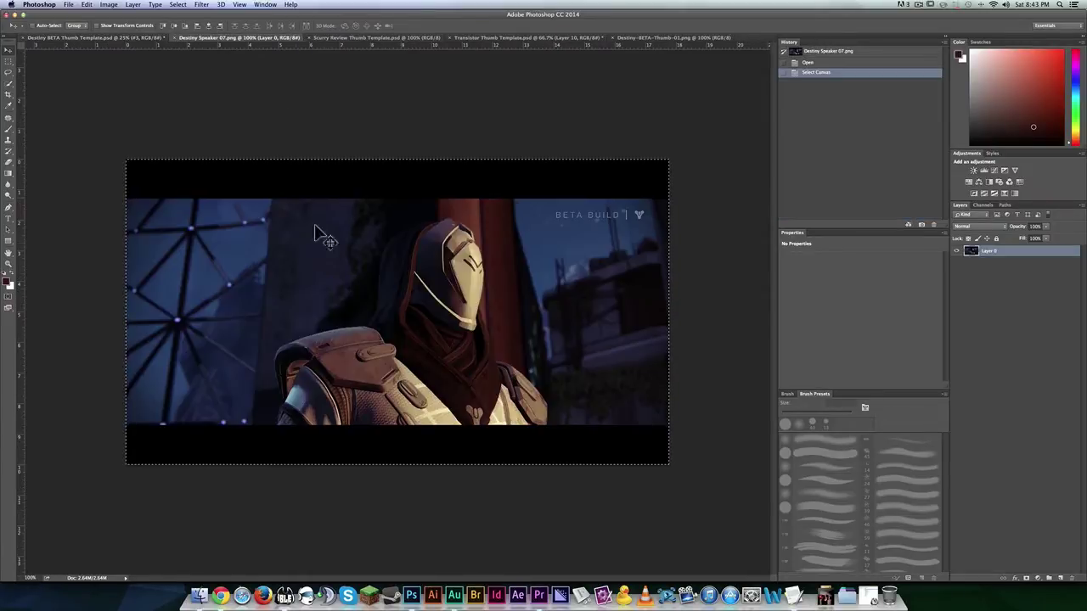
key(super+d)
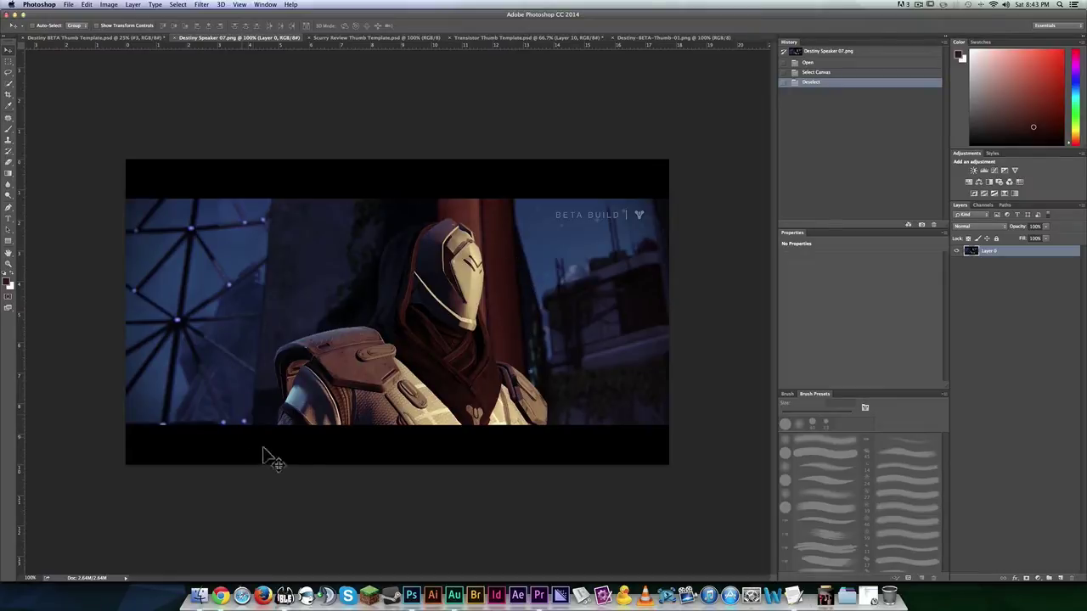
click(175, 38)
click(236, 39)
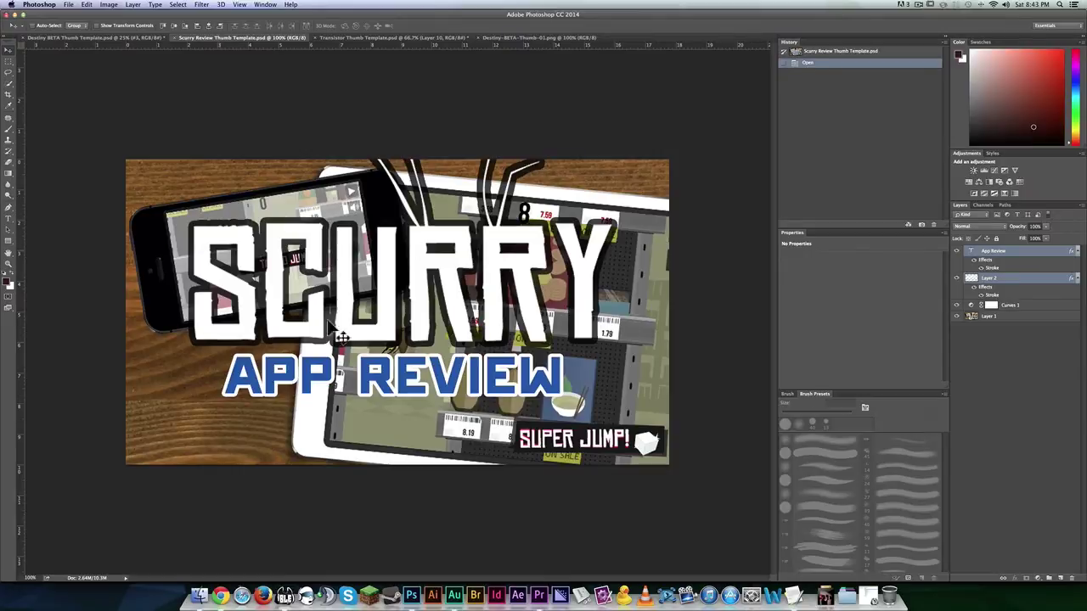
Toggle the APP REVIEW and SCURRY text layers, leaving APP REVIEW hidden
click(956, 251)
click(956, 278)
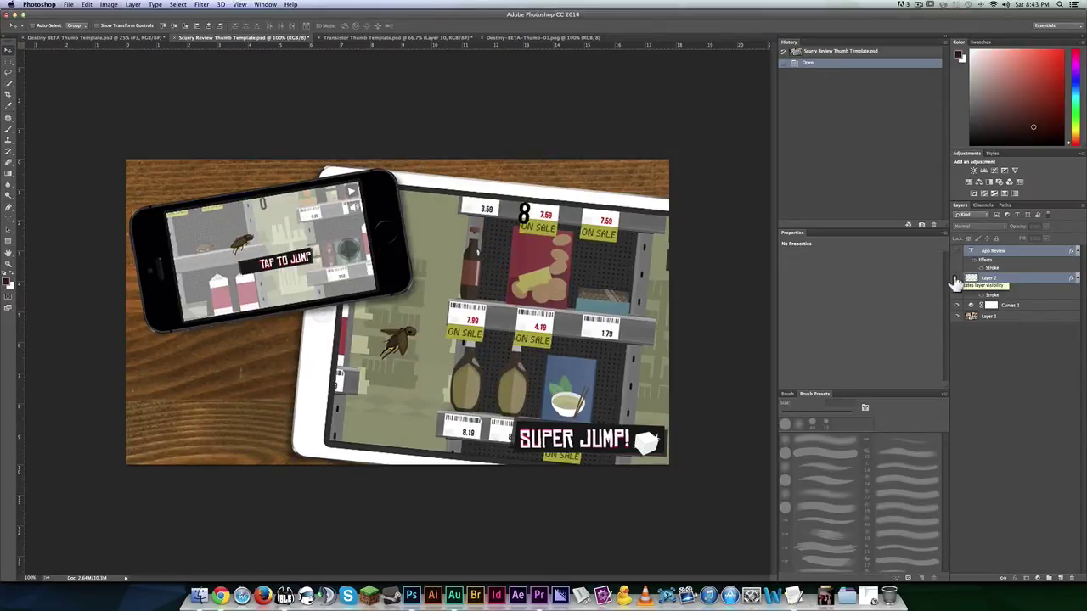
click(957, 279)
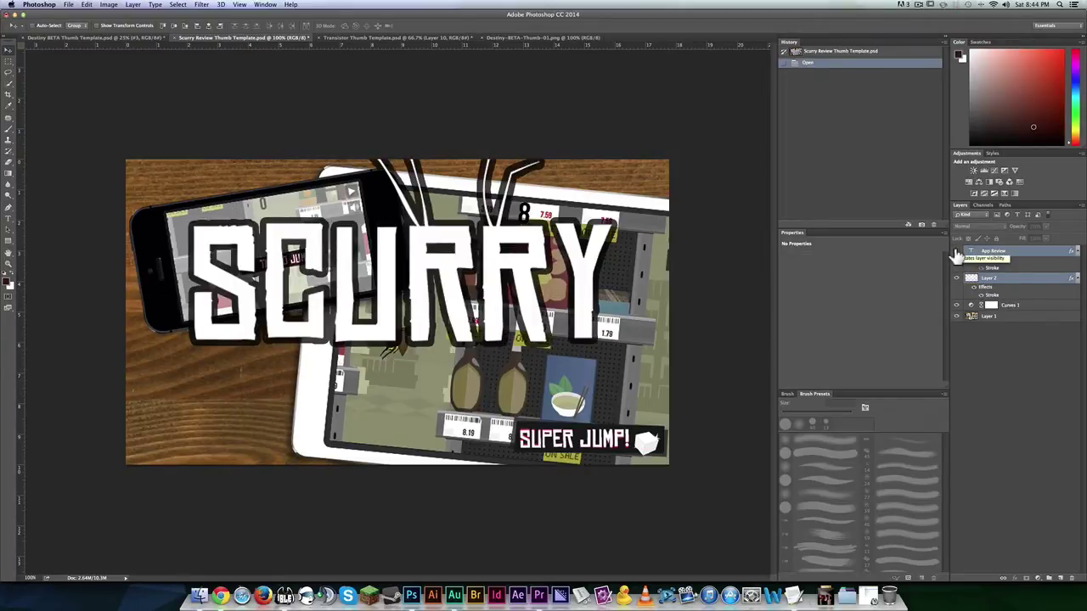
click(955, 253)
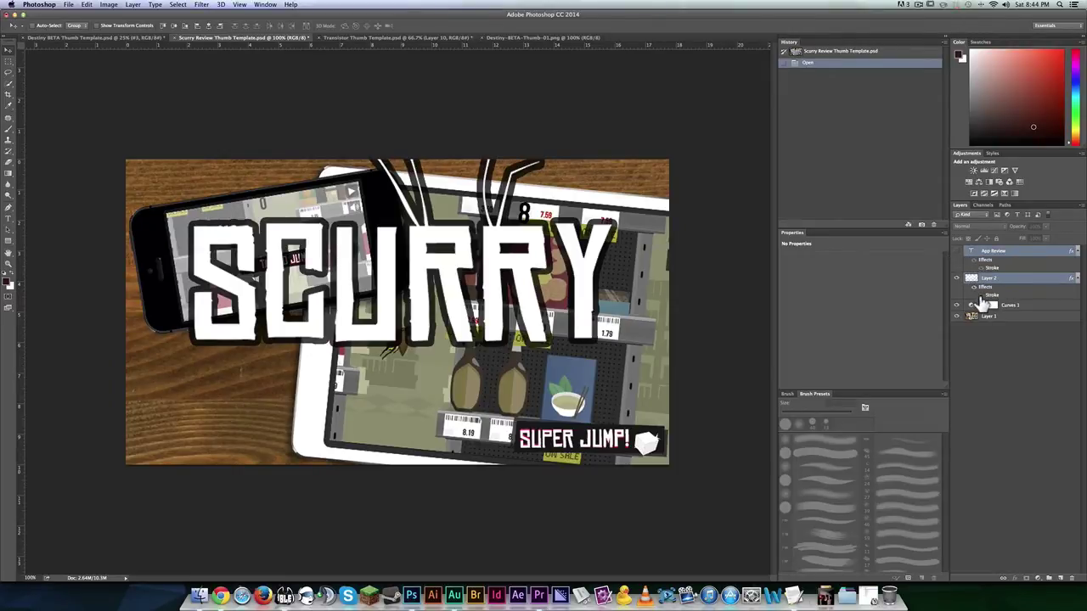
Toggle the SCURRY outline stroke off and on, restore APP REVIEW, and switch to the Transistor template
click(980, 303)
click(981, 303)
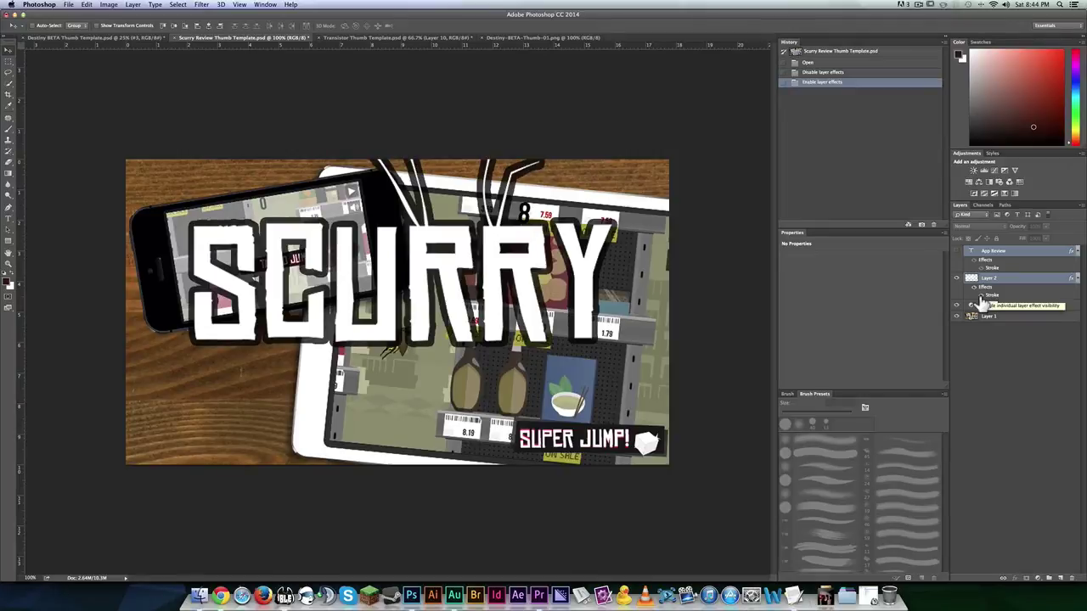
click(981, 303)
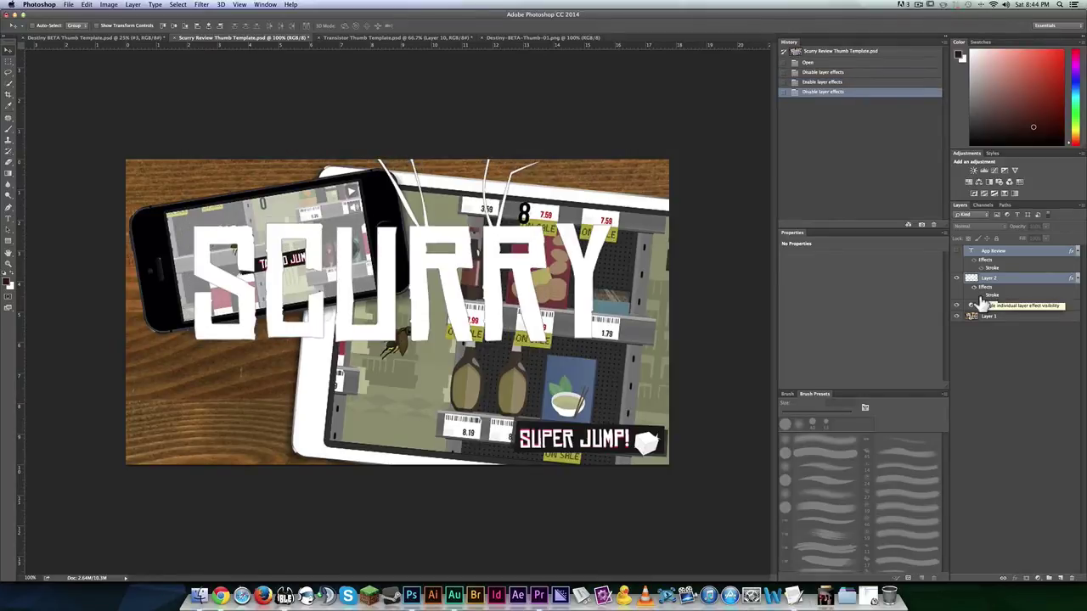
click(982, 303)
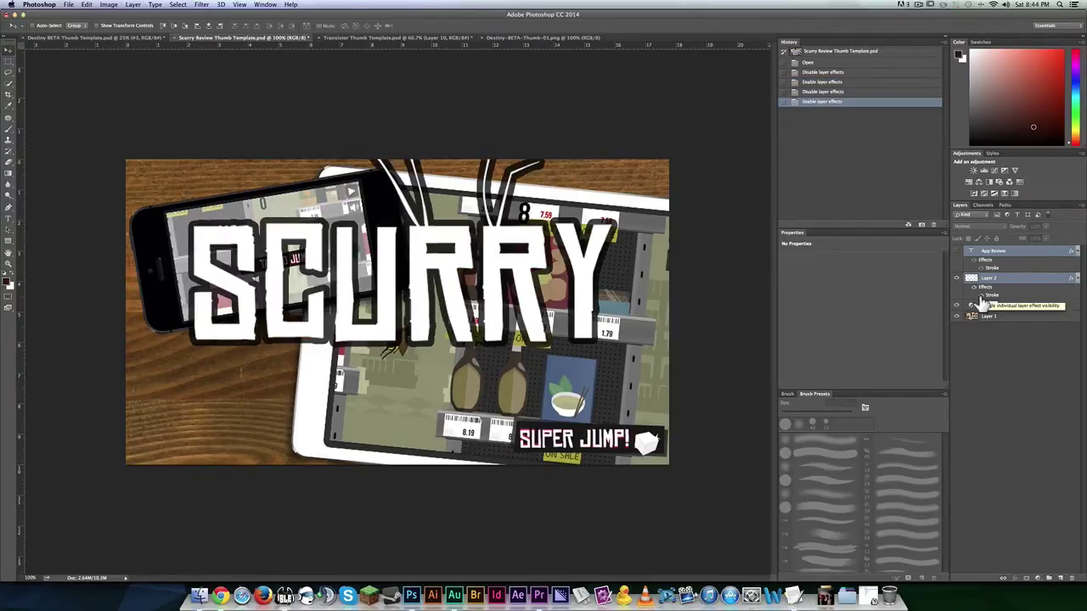
click(958, 252)
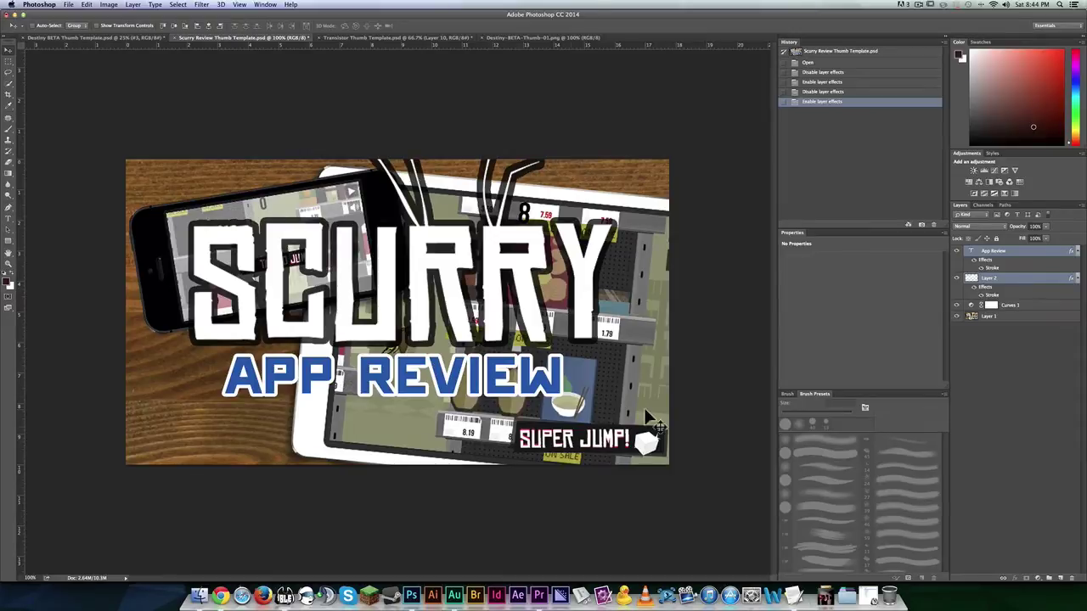
key(ctrl+Tab)
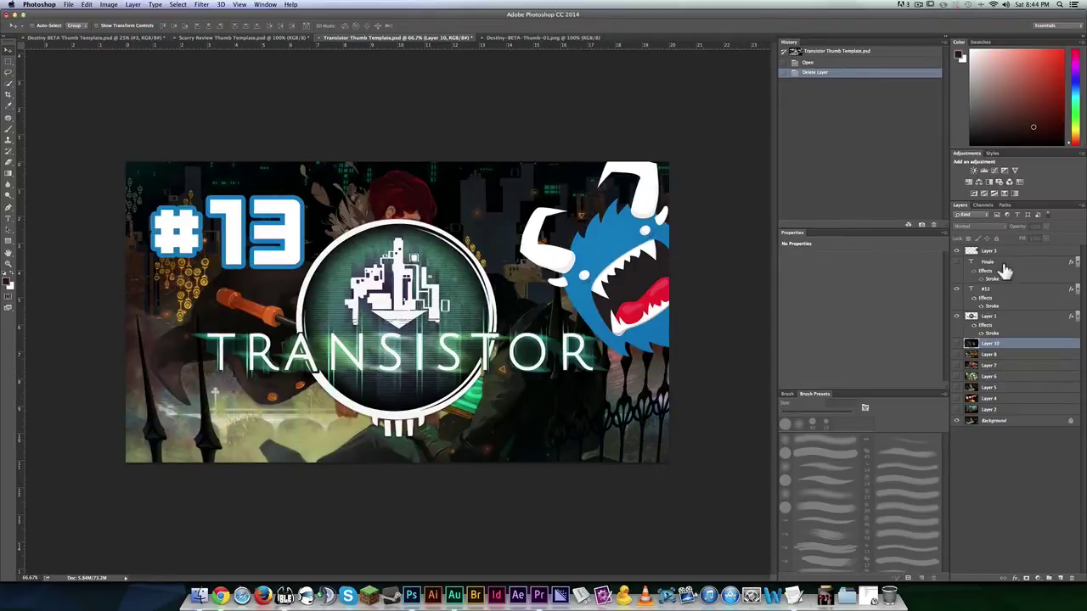
Toggle the #13 badge off and back on, then switch to Chrome
click(957, 290)
click(957, 290)
click(219, 596)
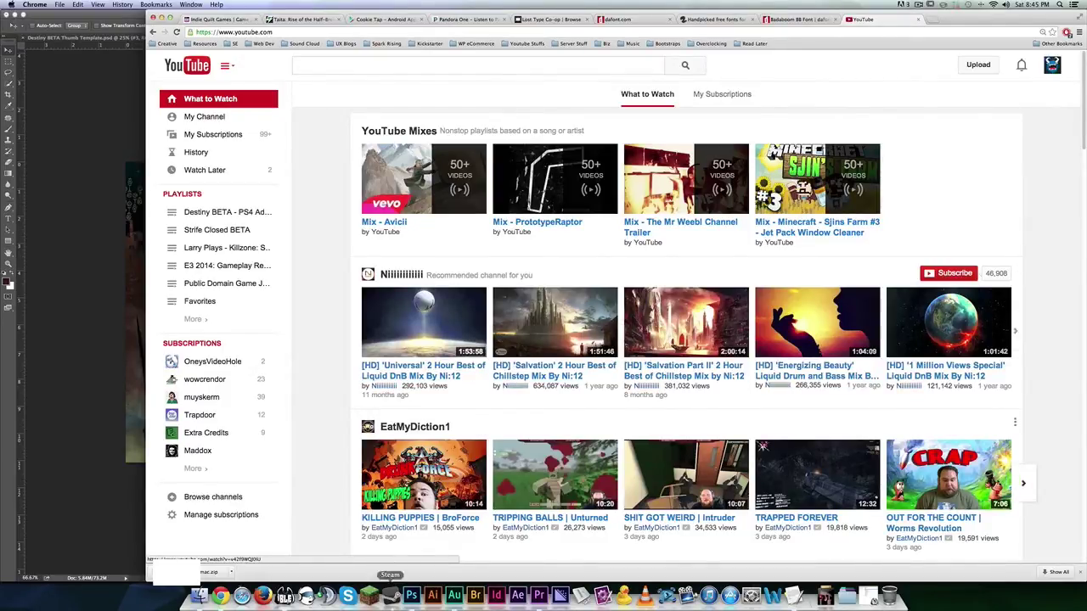
Return from Chrome's YouTube home page to the Transistor thumbnail in Photoshop
click(411, 595)
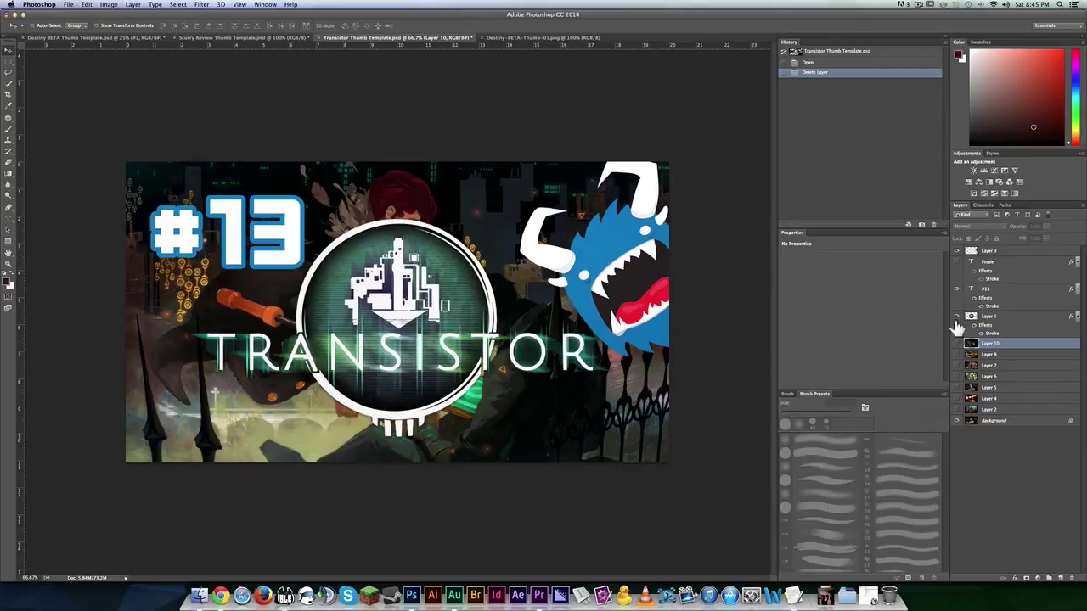
Hide the blue monster and #13 badge, toggling the TRANSISTOR logo on and off
click(957, 253)
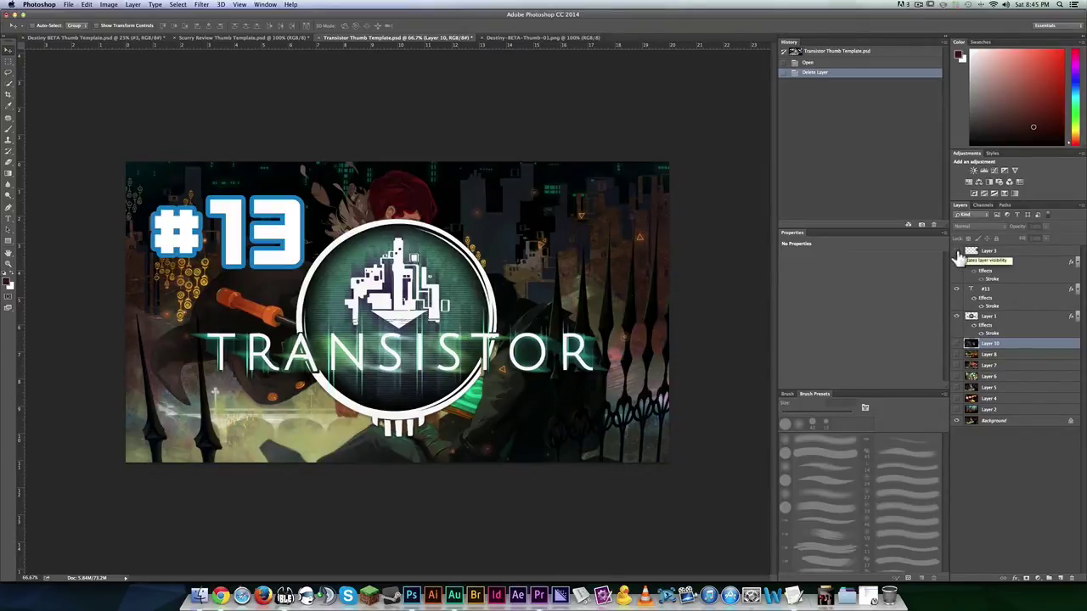
click(957, 290)
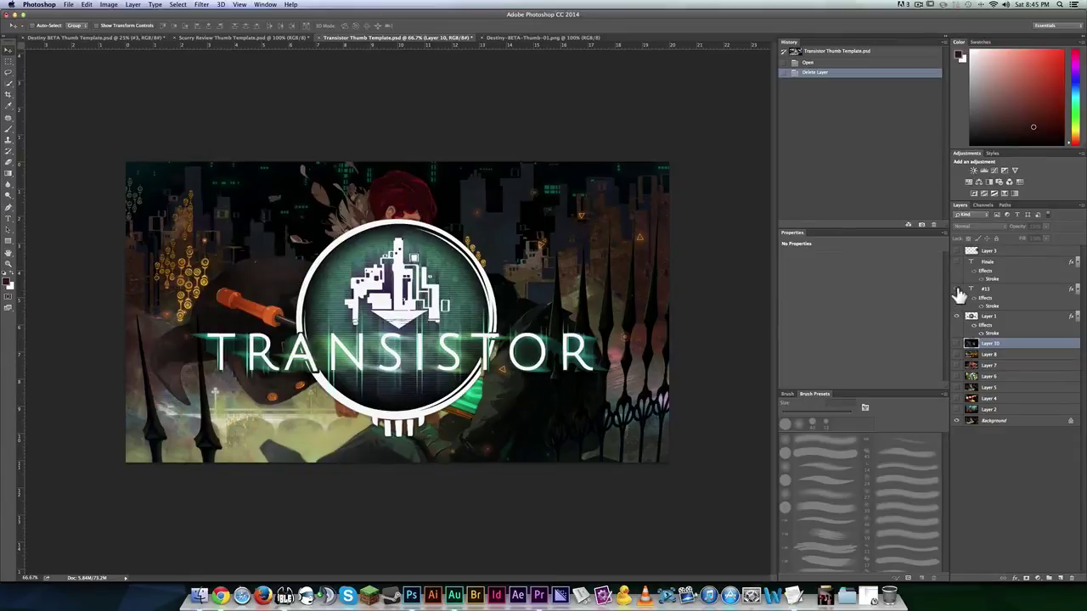
click(956, 316)
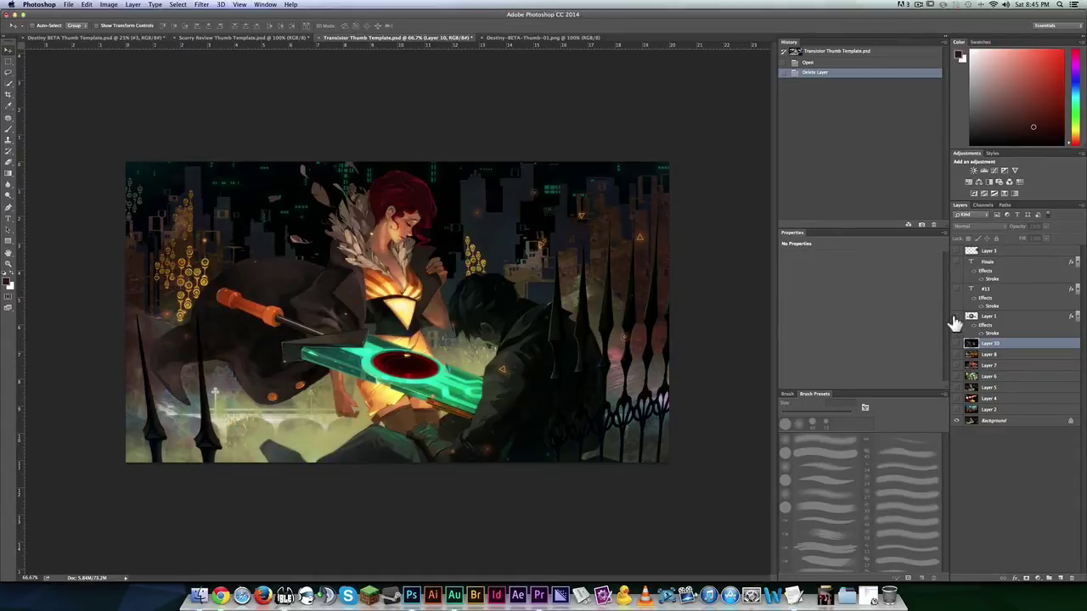
click(955, 320)
click(956, 320)
click(956, 320)
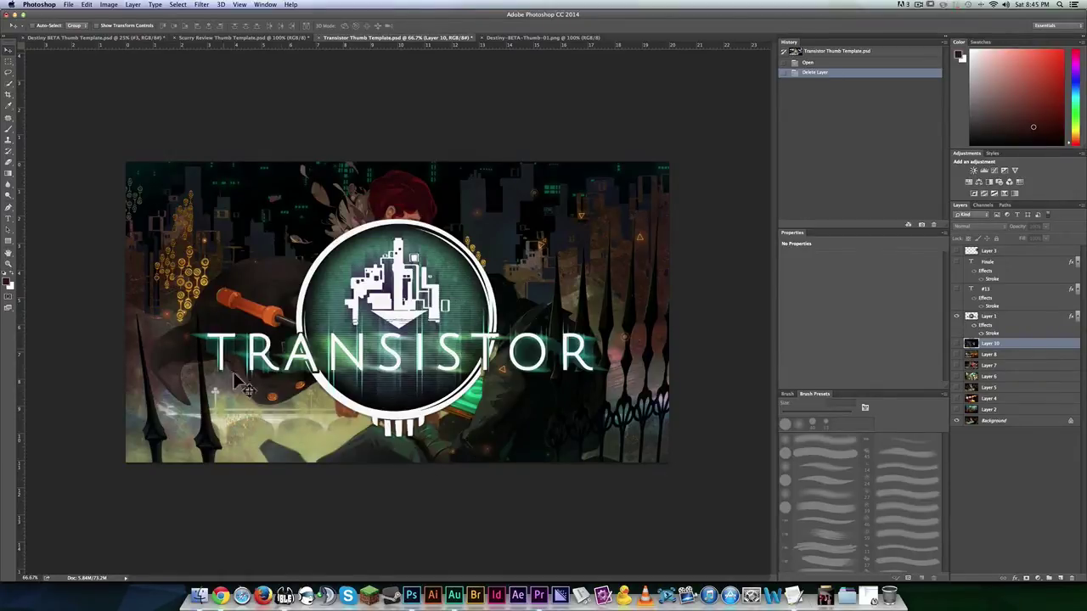
click(956, 319)
click(957, 319)
click(956, 319)
click(956, 319)
Cycle through the background layers: city skyline, red-haired character, sword, circles, dark city, isometric scene
click(957, 410)
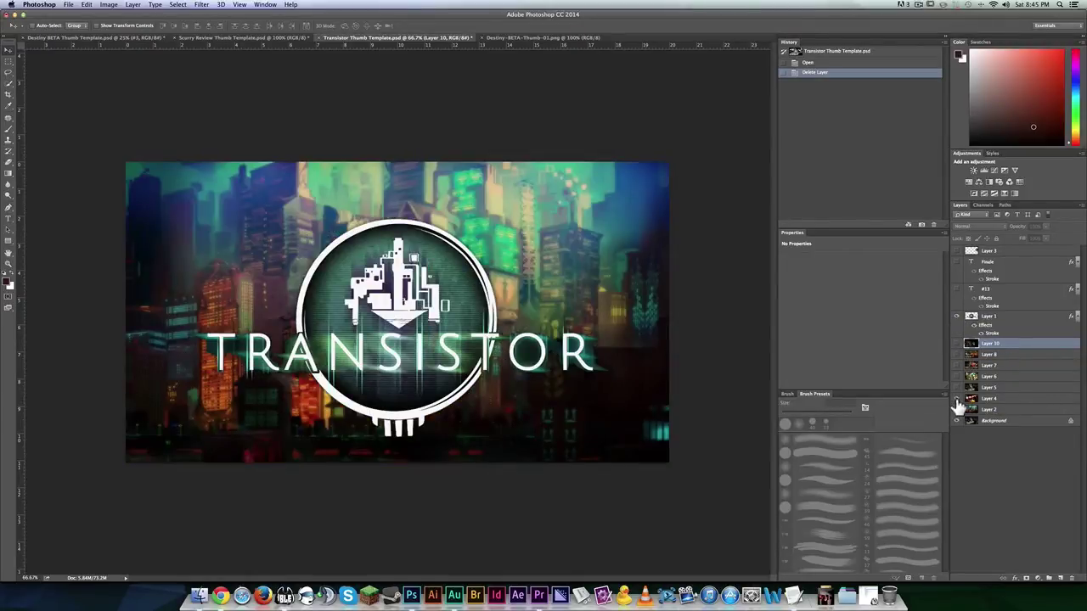
click(957, 398)
click(957, 387)
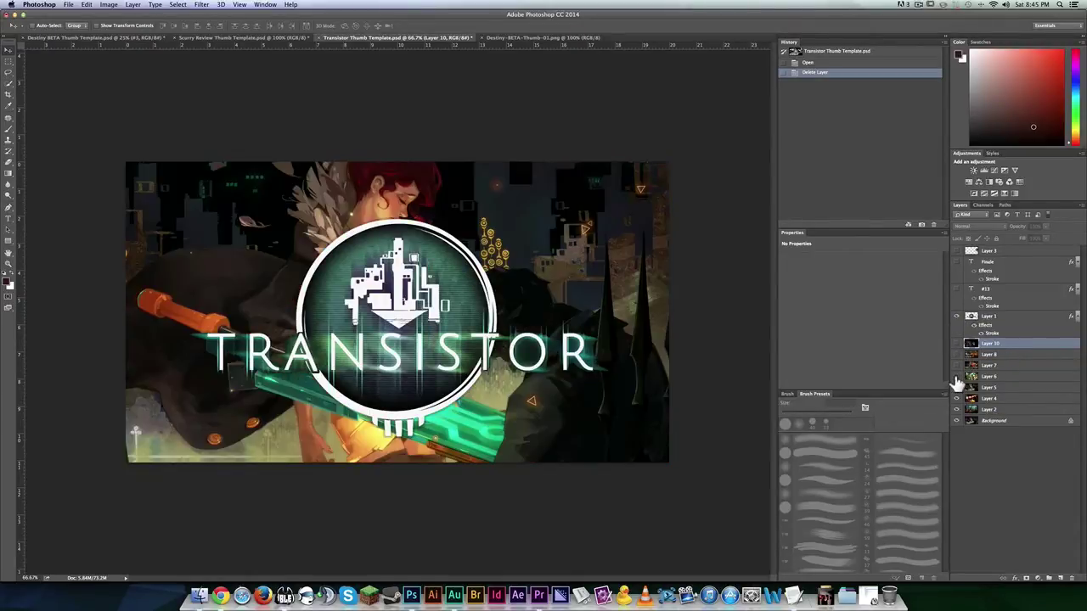
click(956, 376)
click(957, 356)
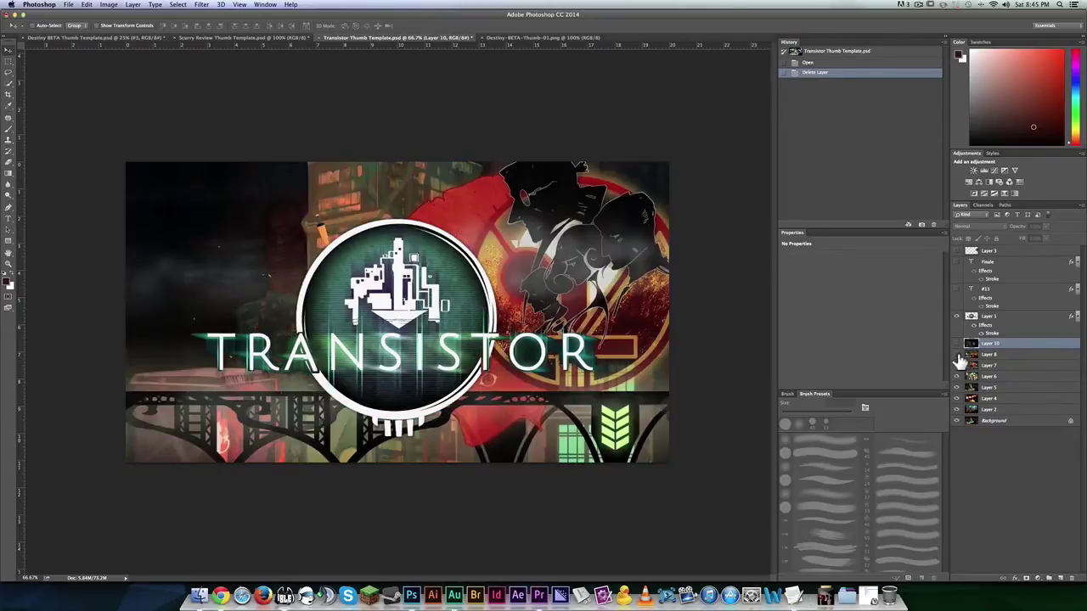
click(957, 354)
click(956, 343)
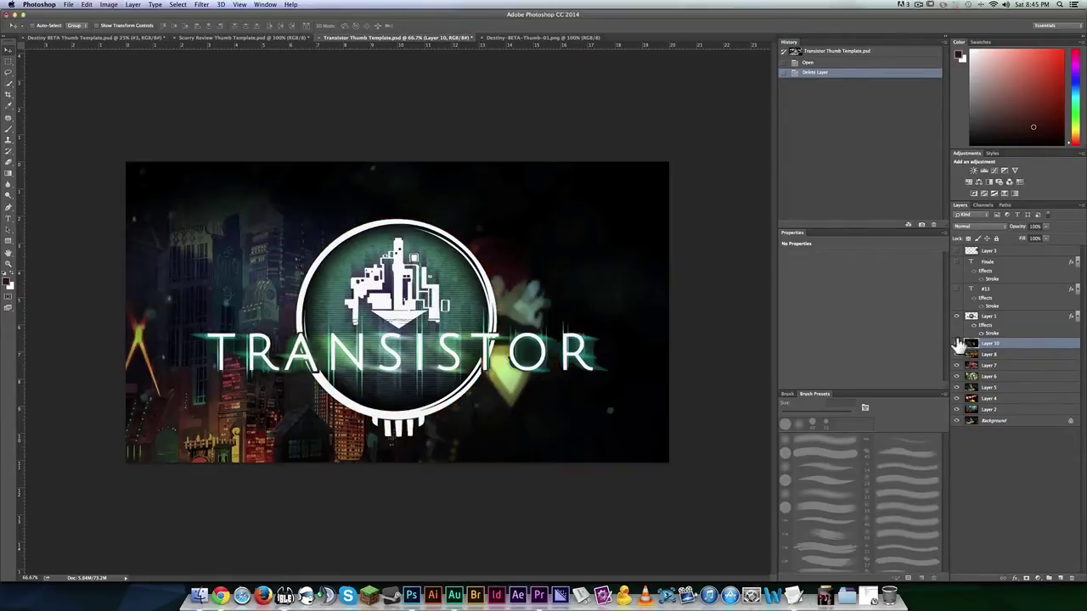
click(957, 342)
click(956, 355)
click(956, 366)
click(958, 378)
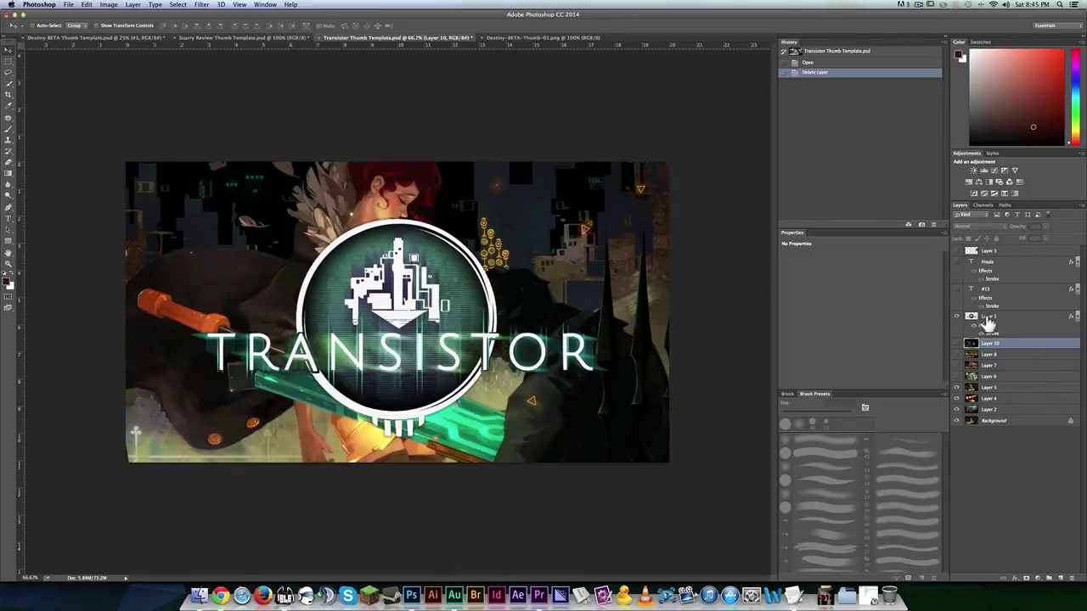
Show the FINALE text, #13 badge, and blue monster graphic again
click(957, 264)
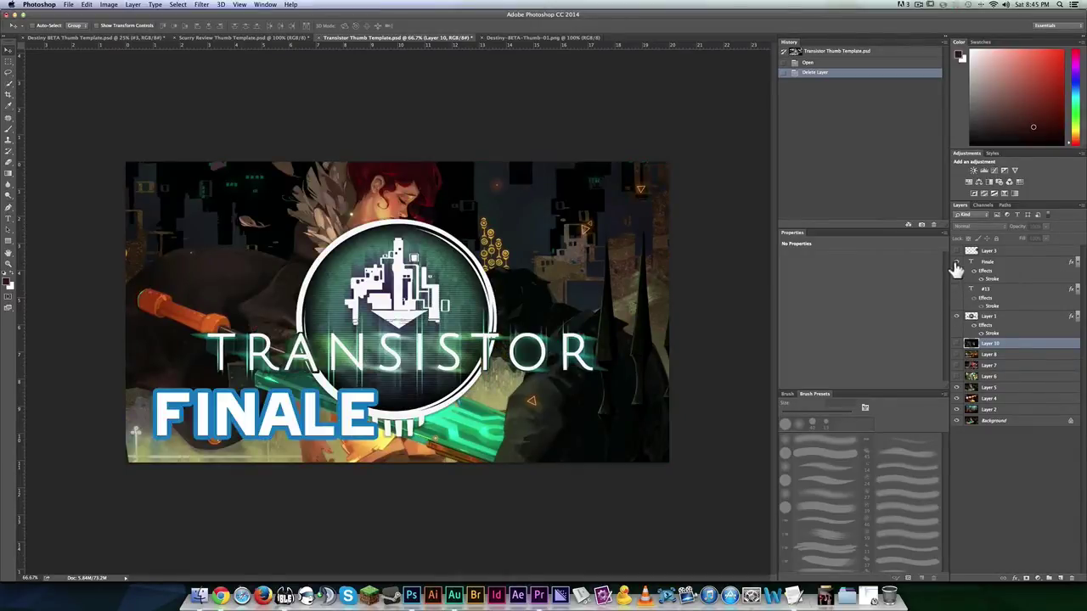
click(957, 264)
click(958, 289)
click(958, 269)
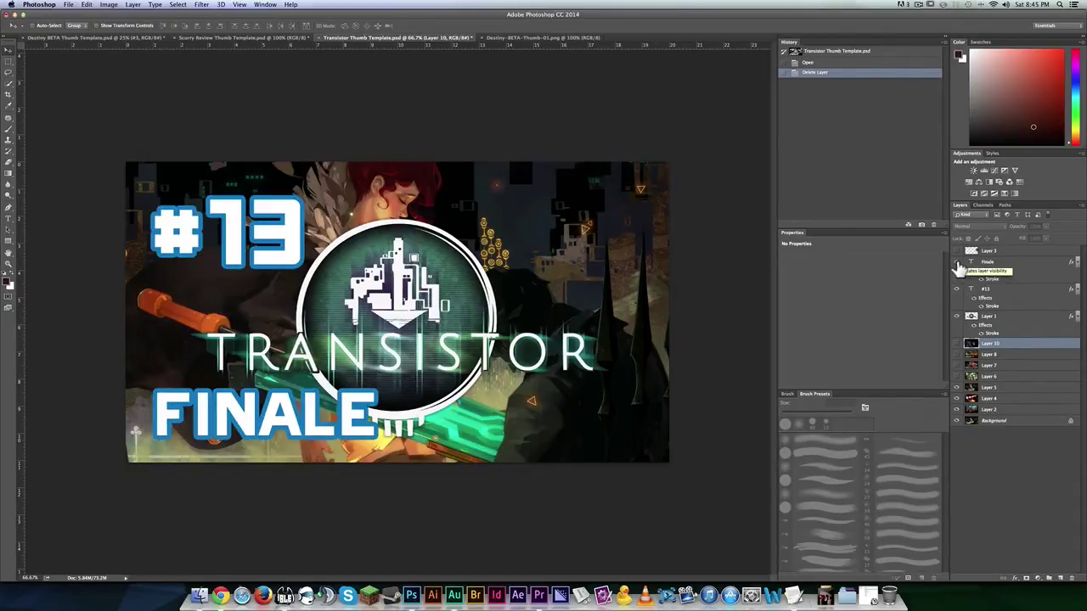
click(957, 266)
click(957, 268)
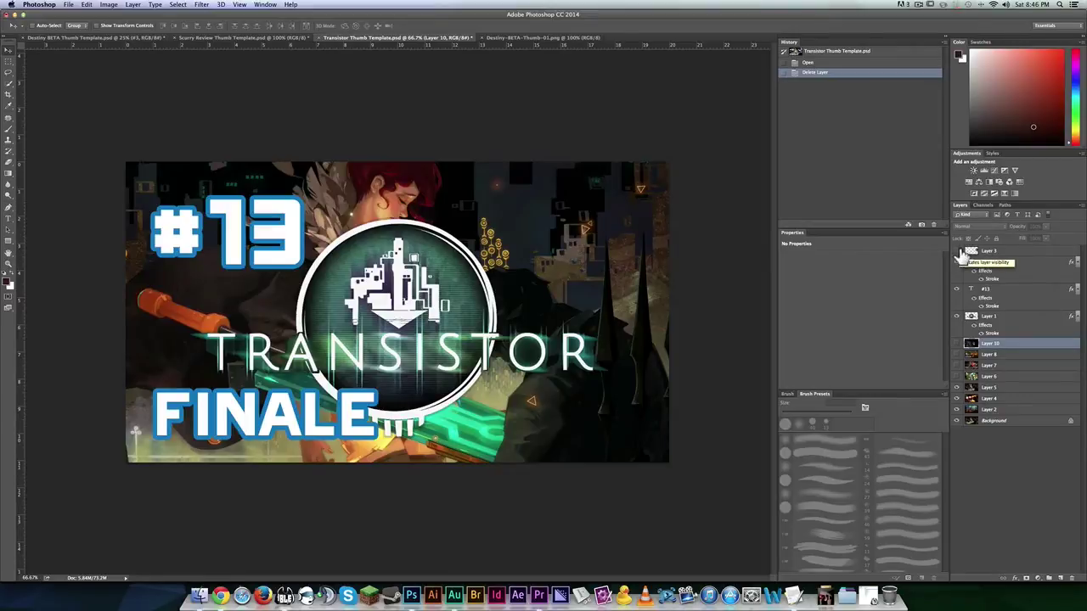
click(957, 252)
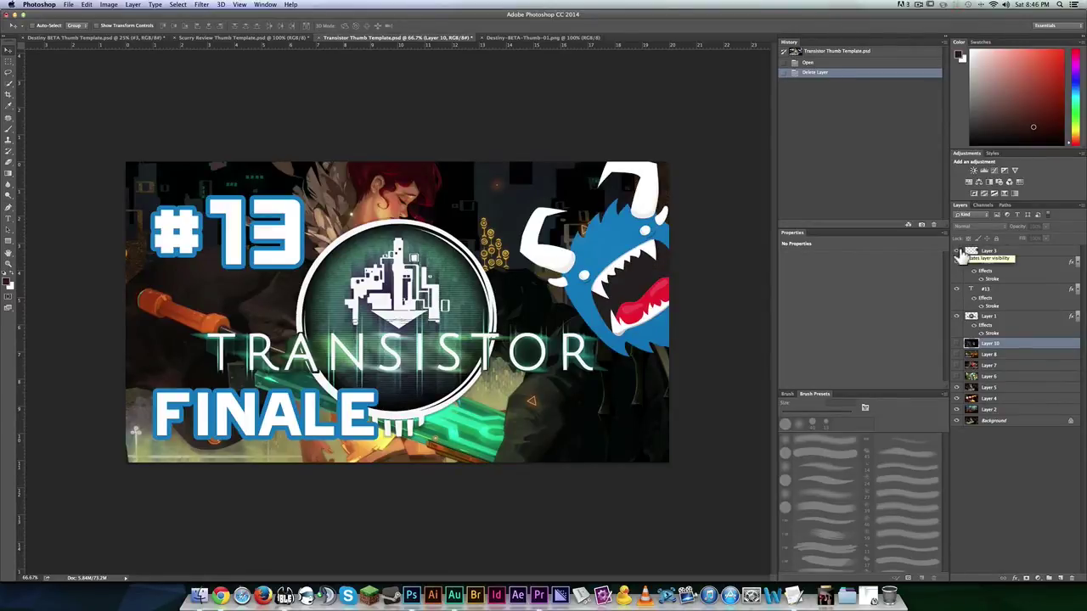
Select all in Destiny-BETA-Thumb-01.png and close that image with Cmd+W
click(522, 40)
key(super+a)
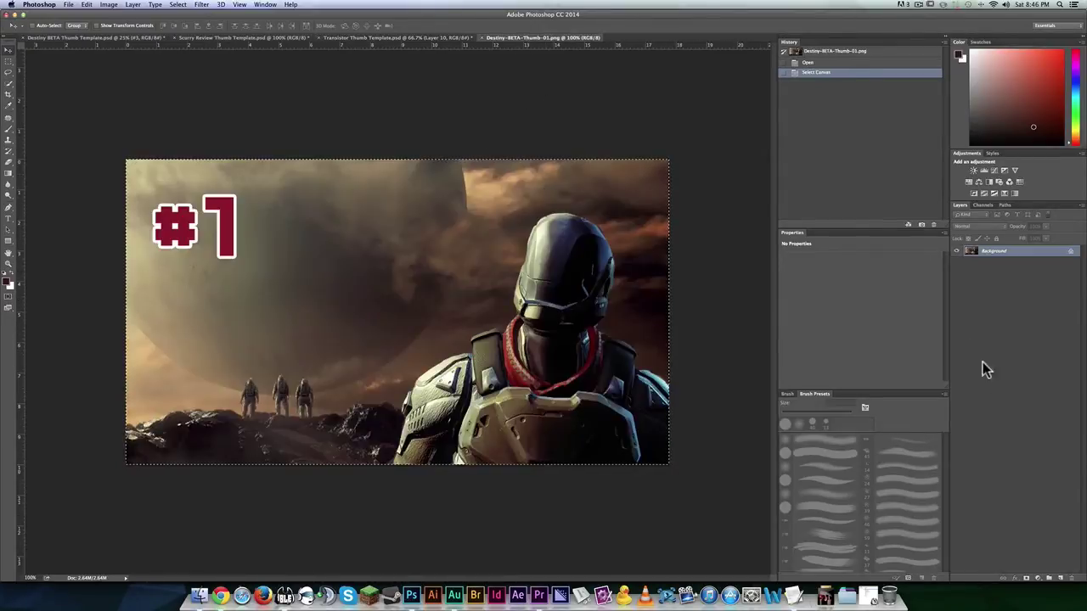
key(super+w)
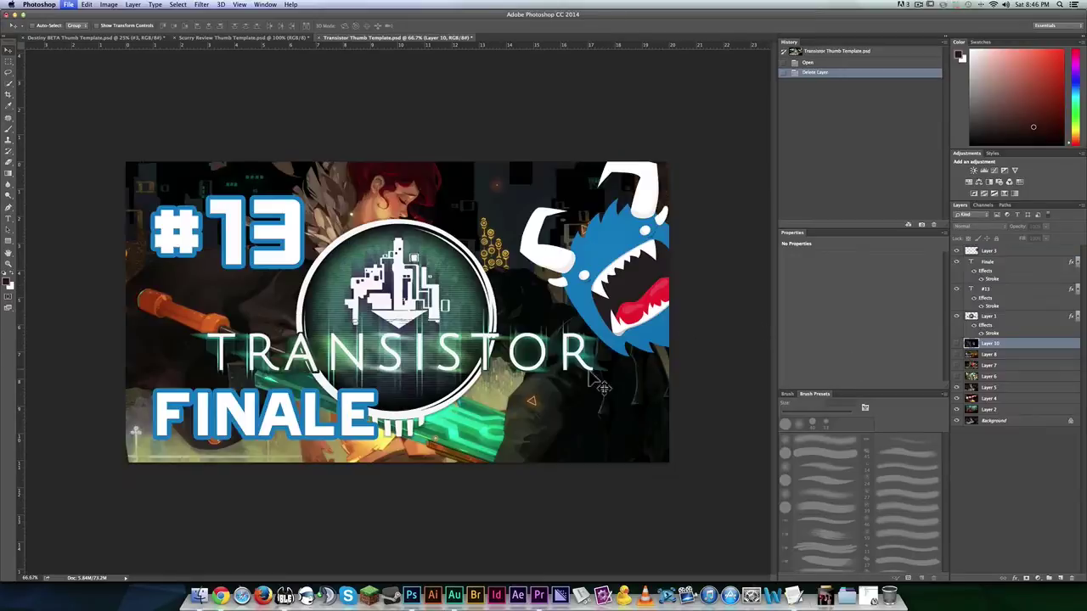
Open an enlarged Quick Look of TheFall-Thumb-01.png from Old Thumbnail Examples
click(199, 595)
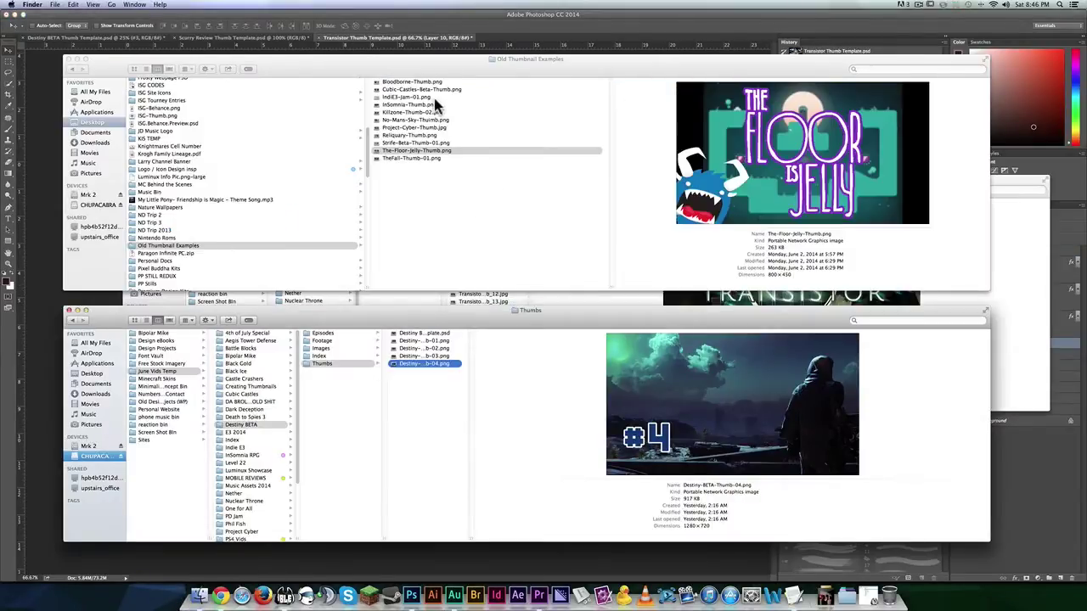
click(591, 222)
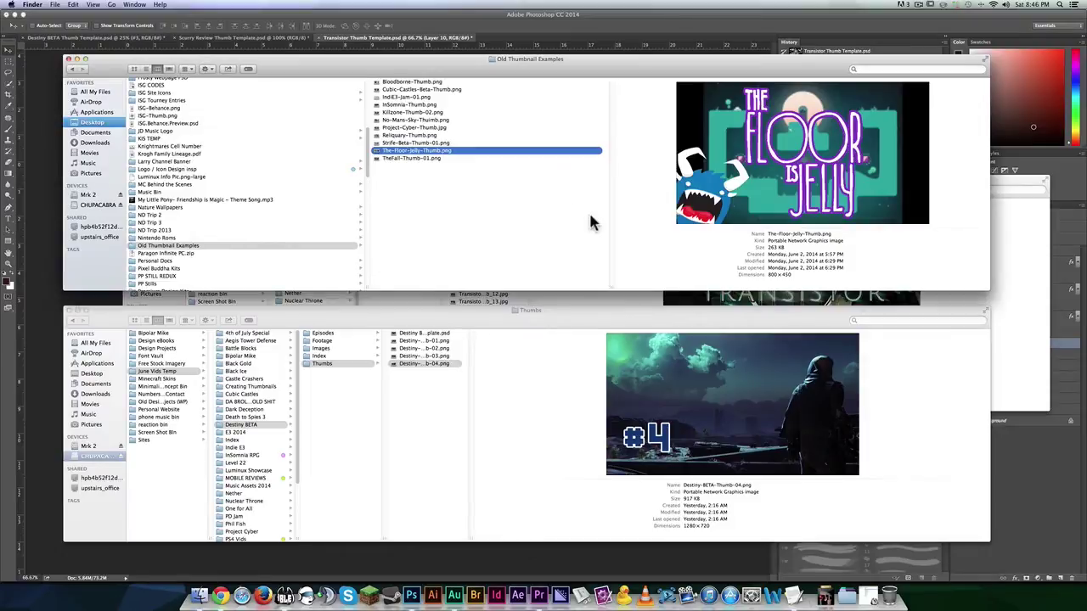
click(389, 159)
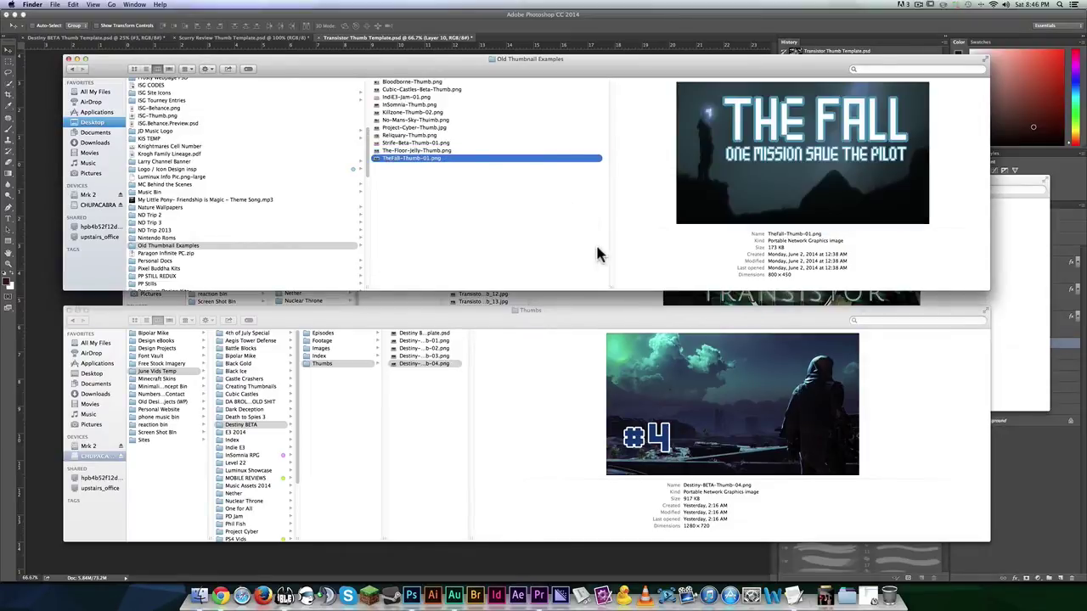
key(space)
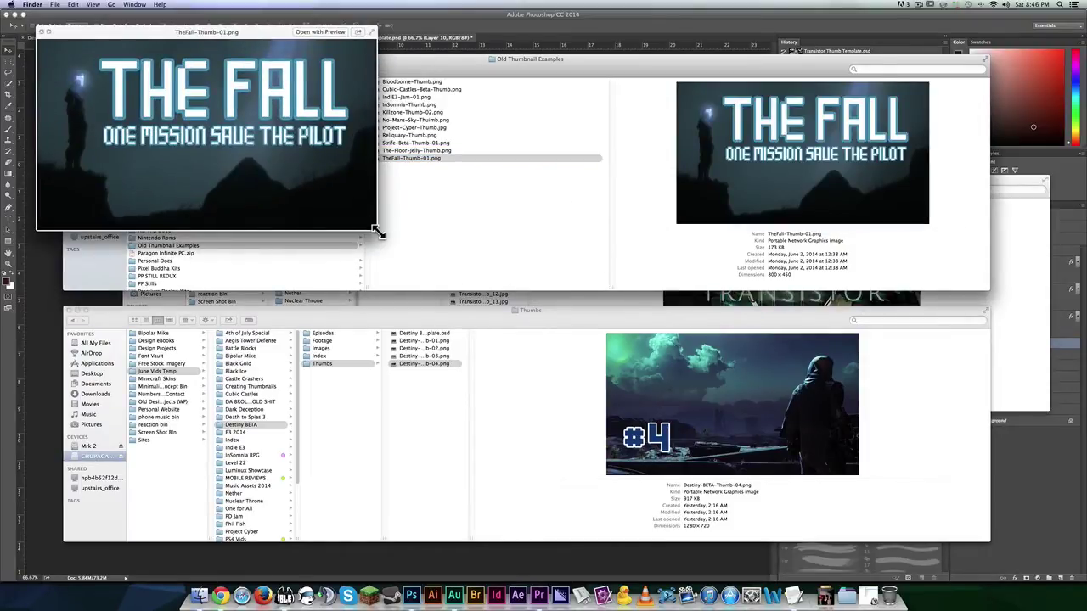
drag(375, 229, 937, 481)
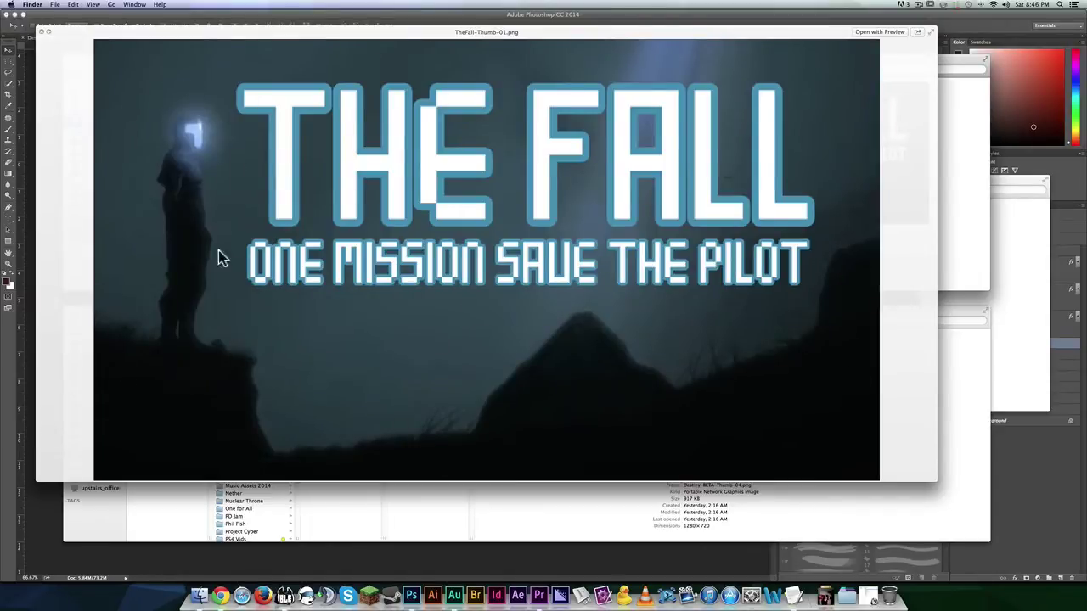
Close The Fall preview and Quick Look The-Floor-Jelly-Thumb.png instead
key(space)
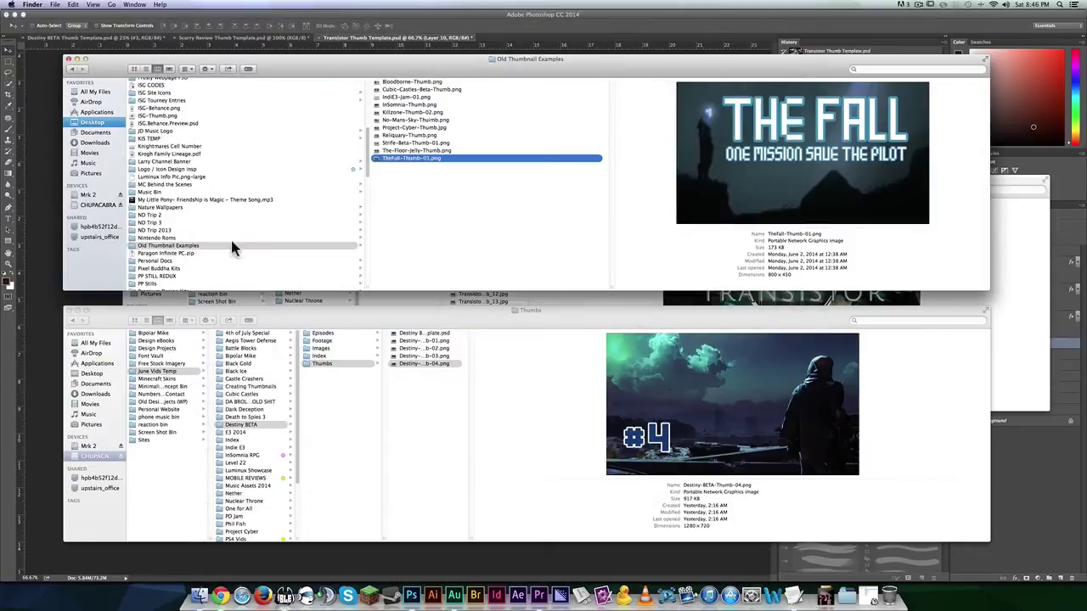
click(421, 151)
key(space)
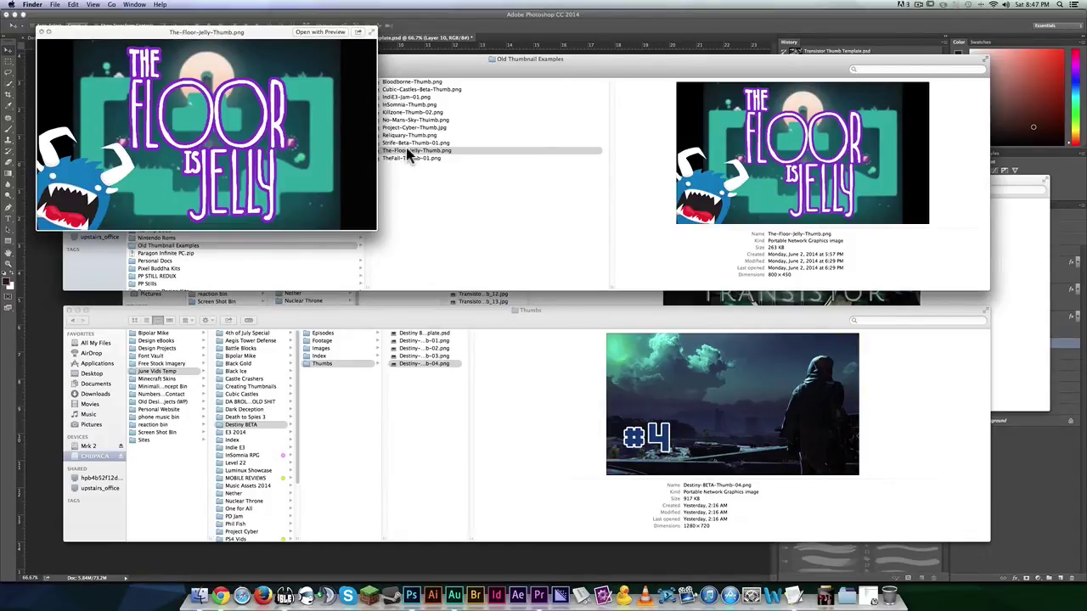
Preview Strife-Beta-Thumb-01.png, the 1280 × 720 'CAPRICE STORY' thumbnail, then close Quick Look
key(Up)
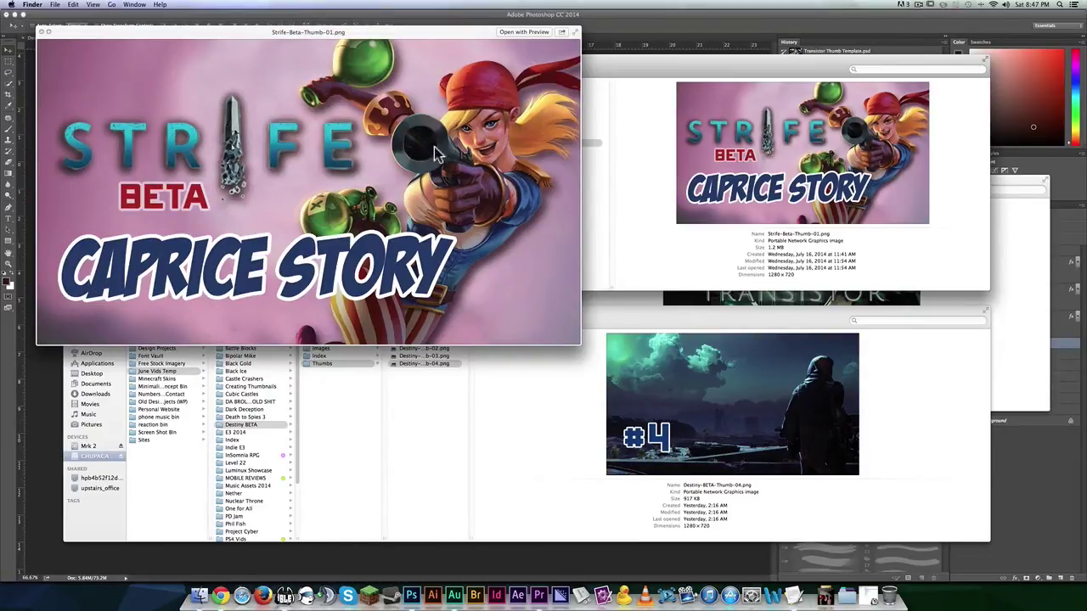
key(space)
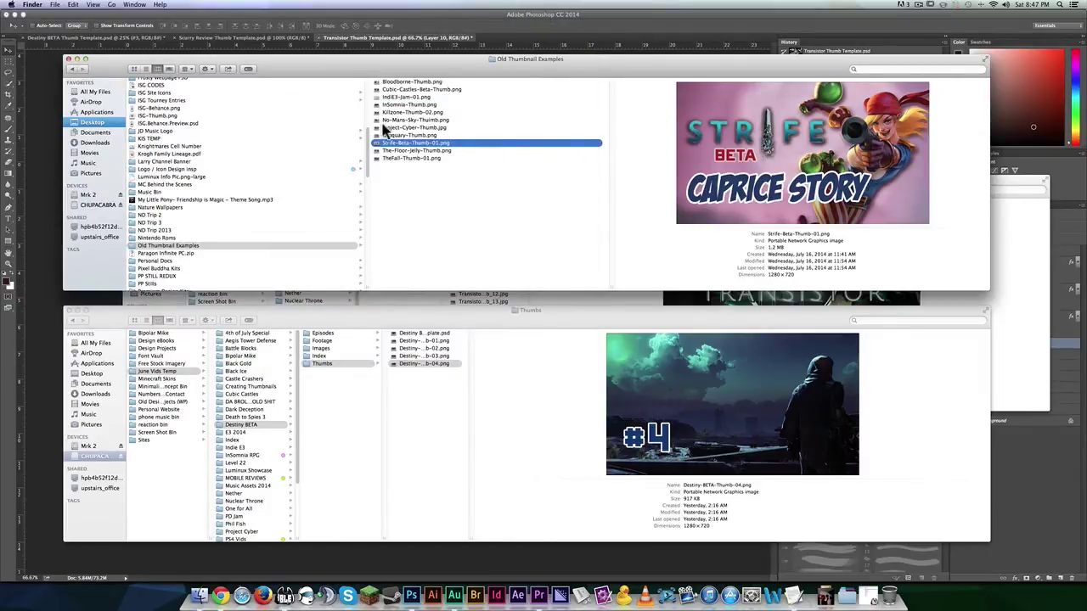
Quick Look the 800 × 450 '#2' Killzone-Thumb-02.png, enlarging the preview twice before closing it
click(412, 113)
key(space)
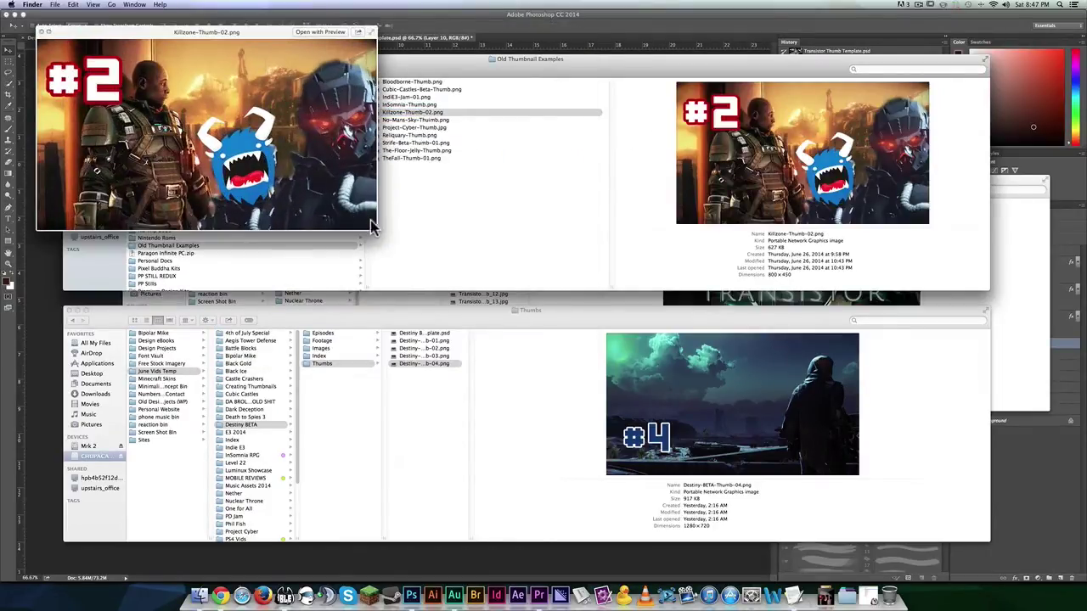
drag(376, 232, 727, 441)
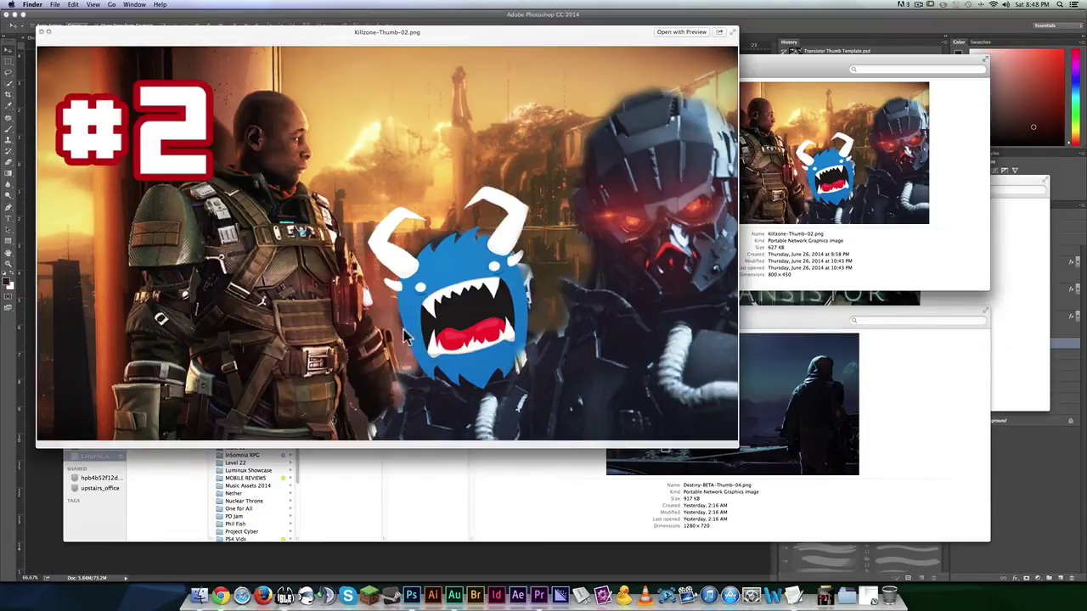
key(space)
key(Up)
key(Down)
key(space)
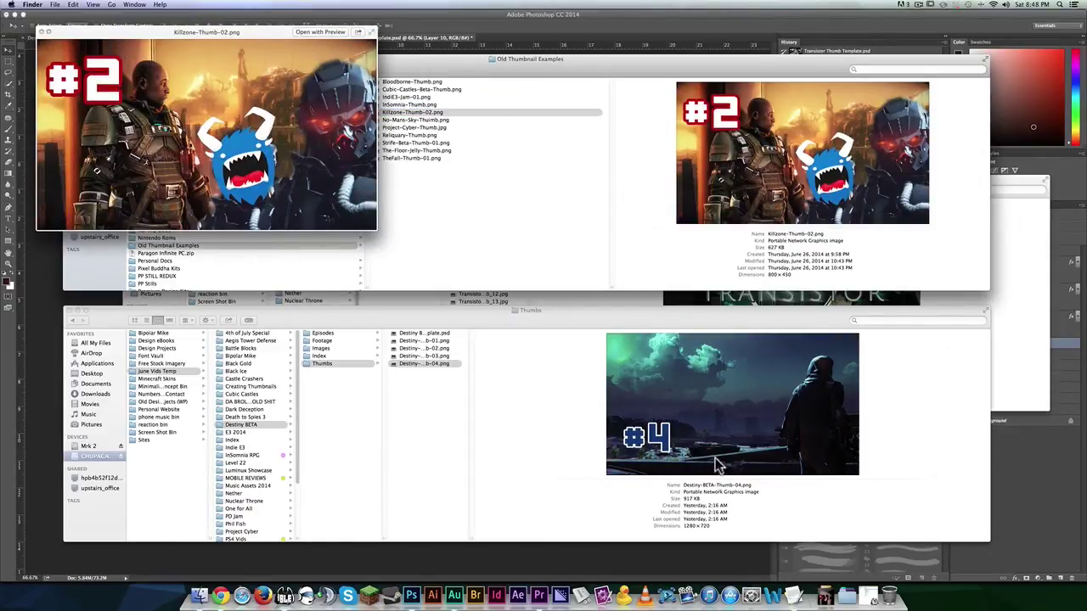
drag(379, 230, 921, 501)
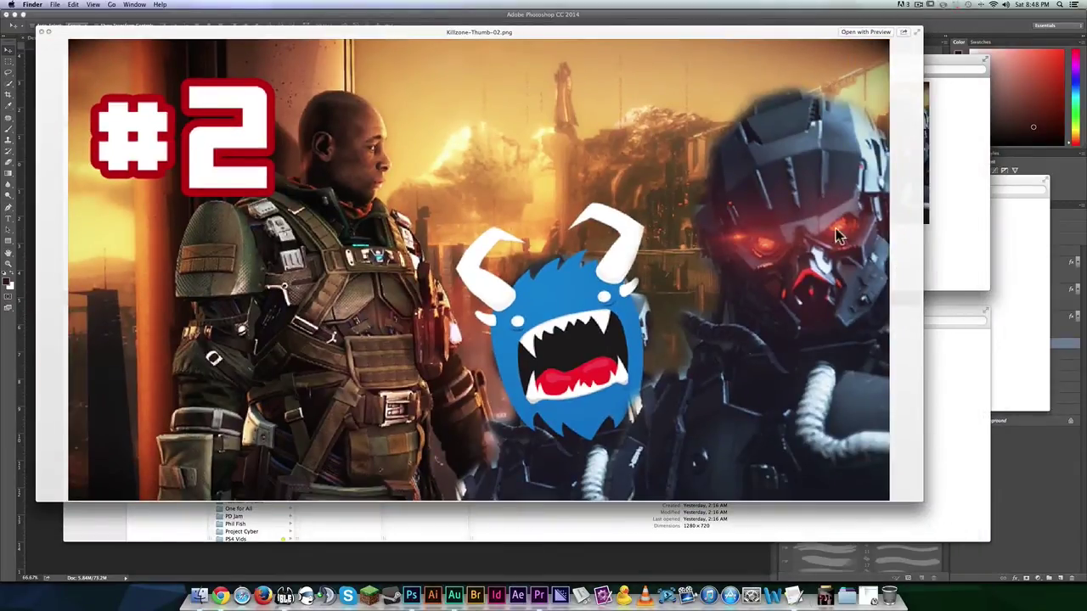
key(space)
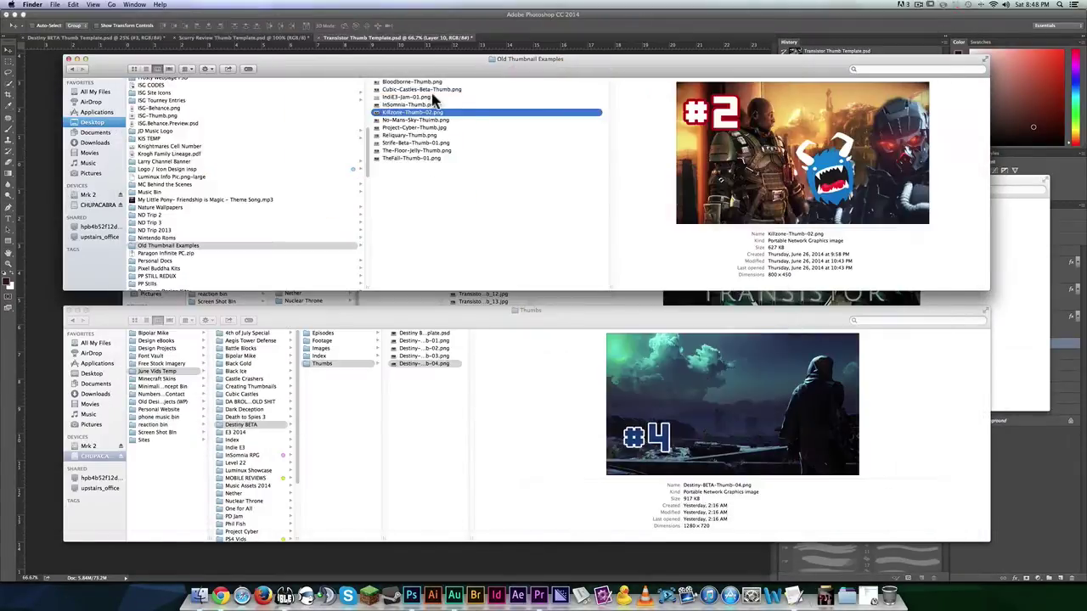
Preview InSomnia-Thumb.png at an enlarged size, then close it
click(420, 105)
key(space)
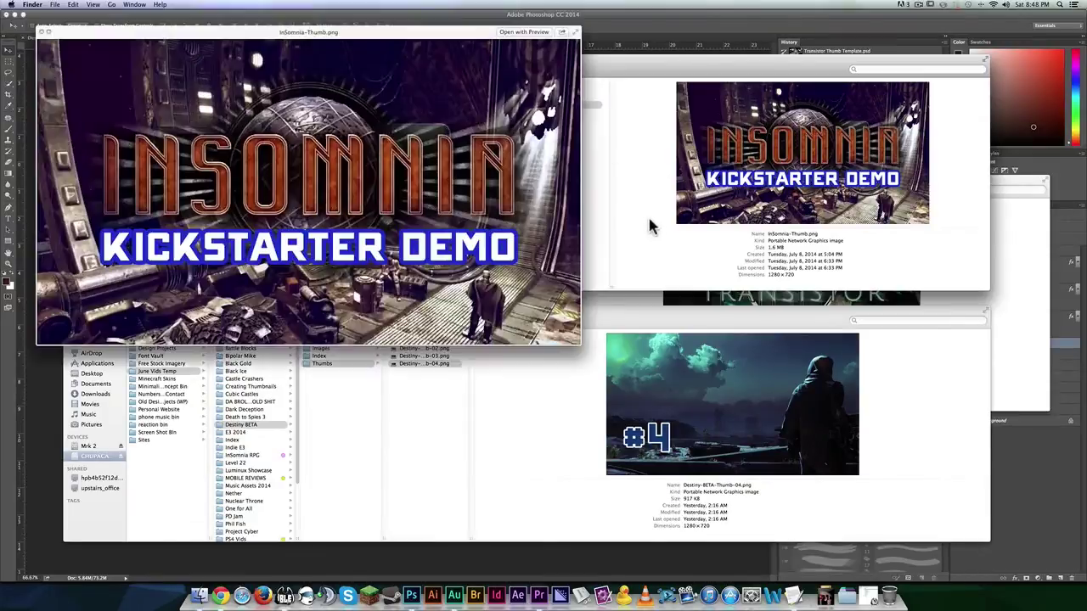
drag(580, 346, 749, 445)
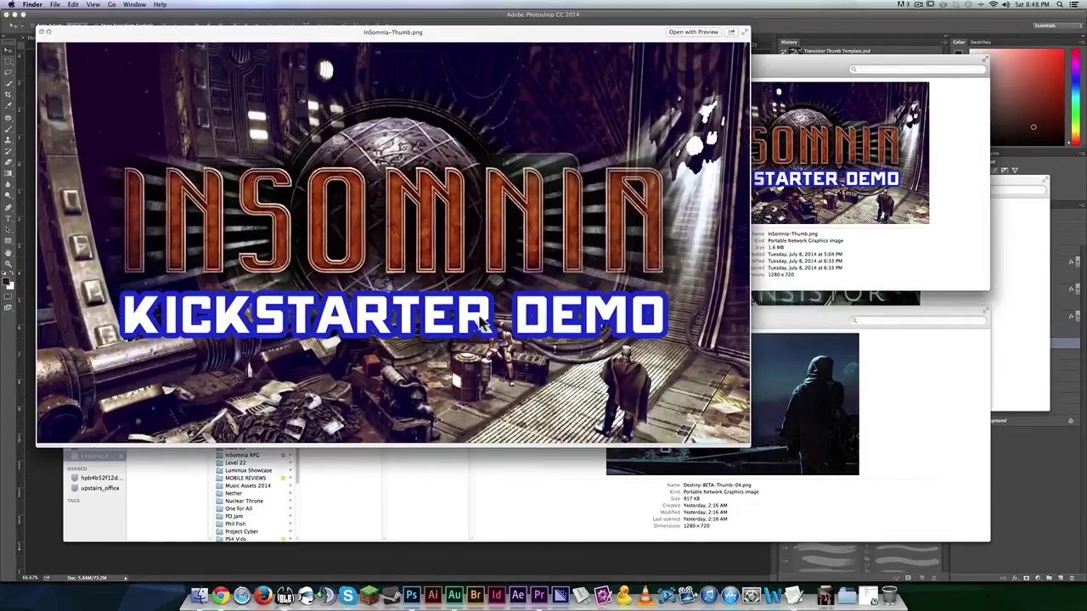
key(space)
Preview IndiE3-Jam-01.png, the 800 × 450 'GAME SHOWCASE #1' thumbnail, enlarged, then close it
key(Up)
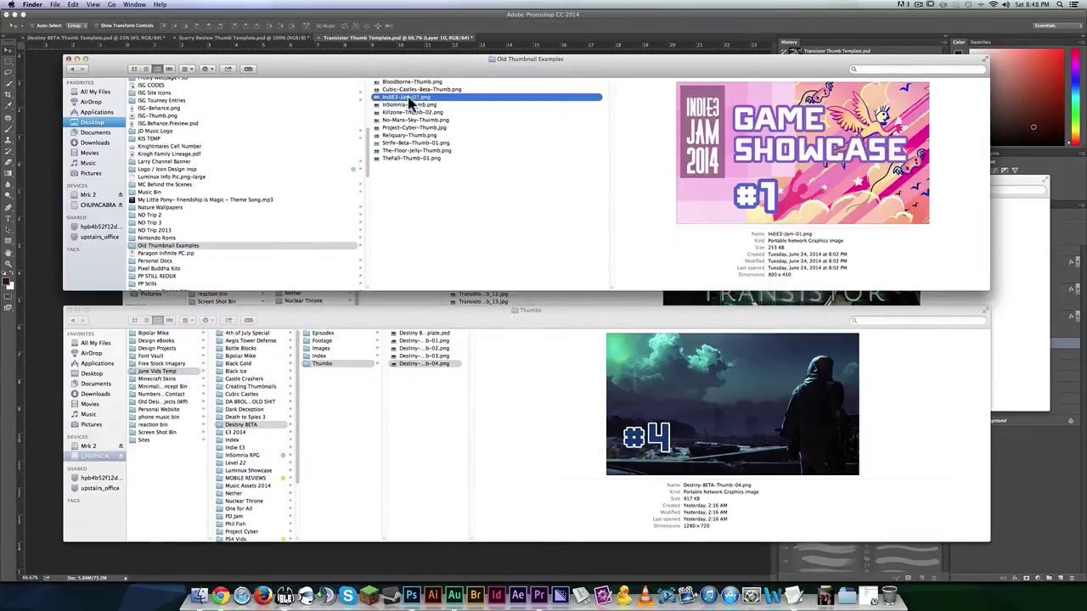
key(space)
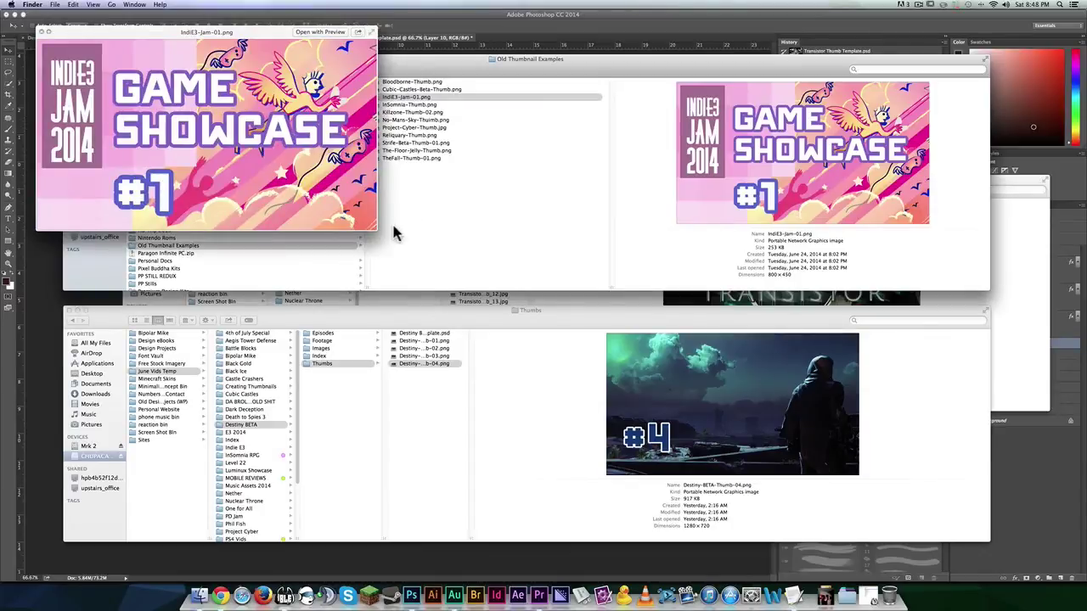
drag(376, 238, 879, 459)
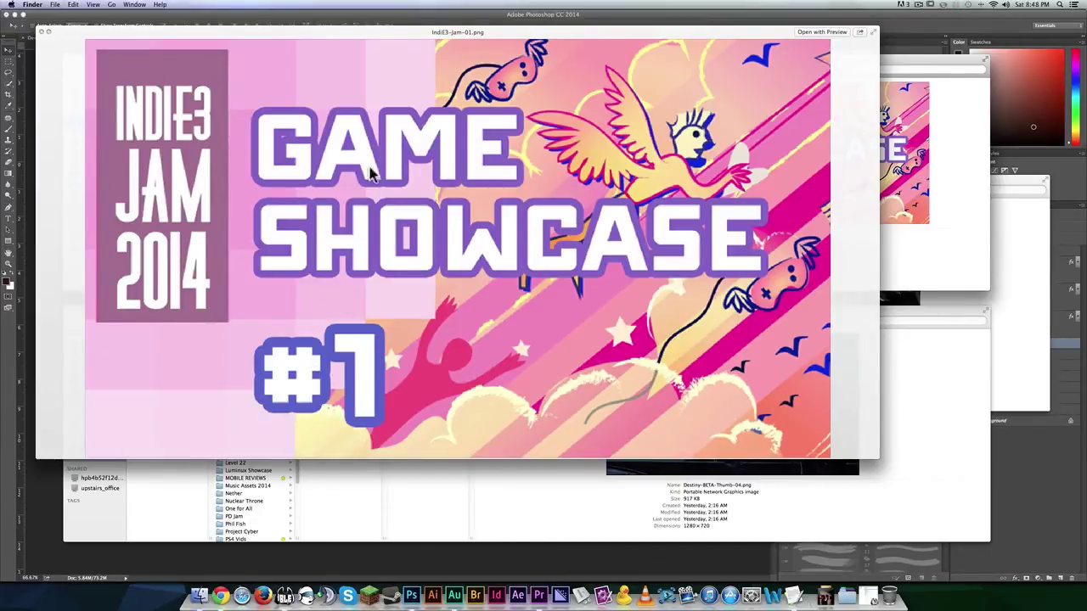
key(space)
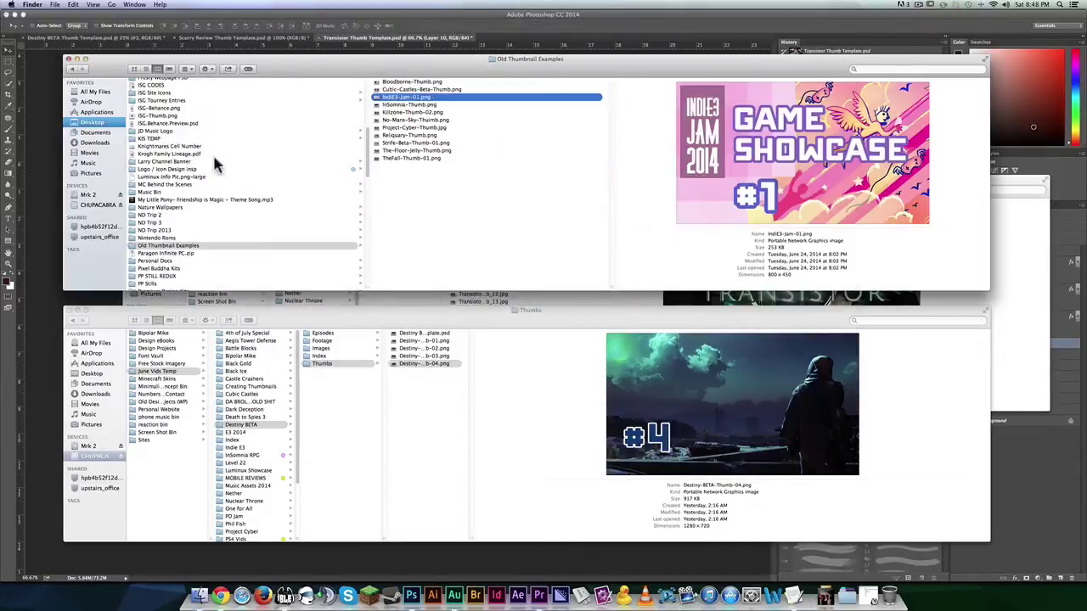
Preview Cubic-Castles-Beta-Thumb.png and Bloodborne-Thumb.png, viewing Bloodborne full screen before closing
click(426, 90)
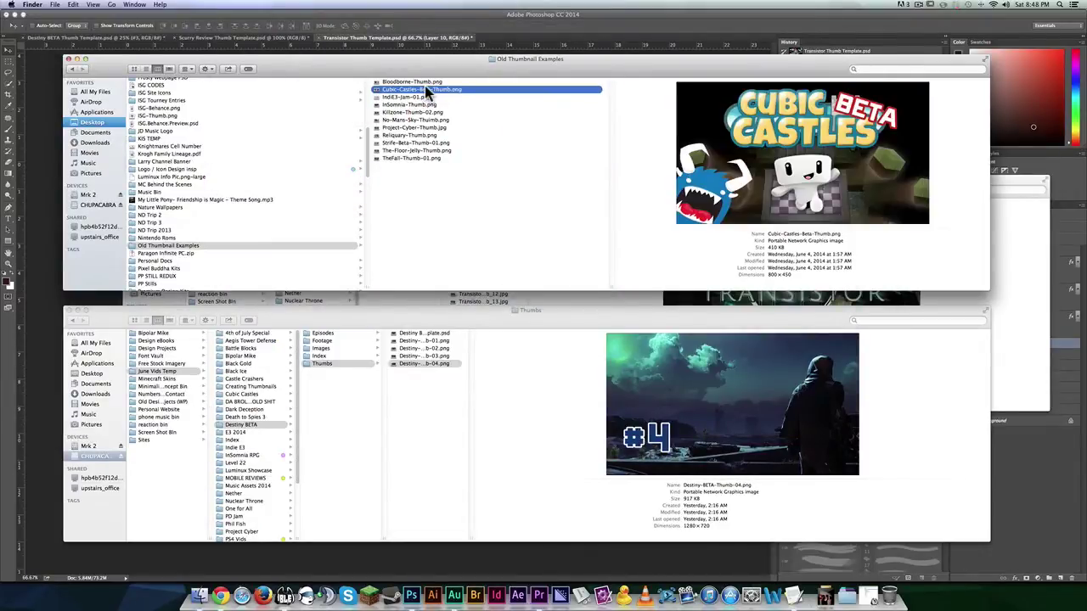
key(space)
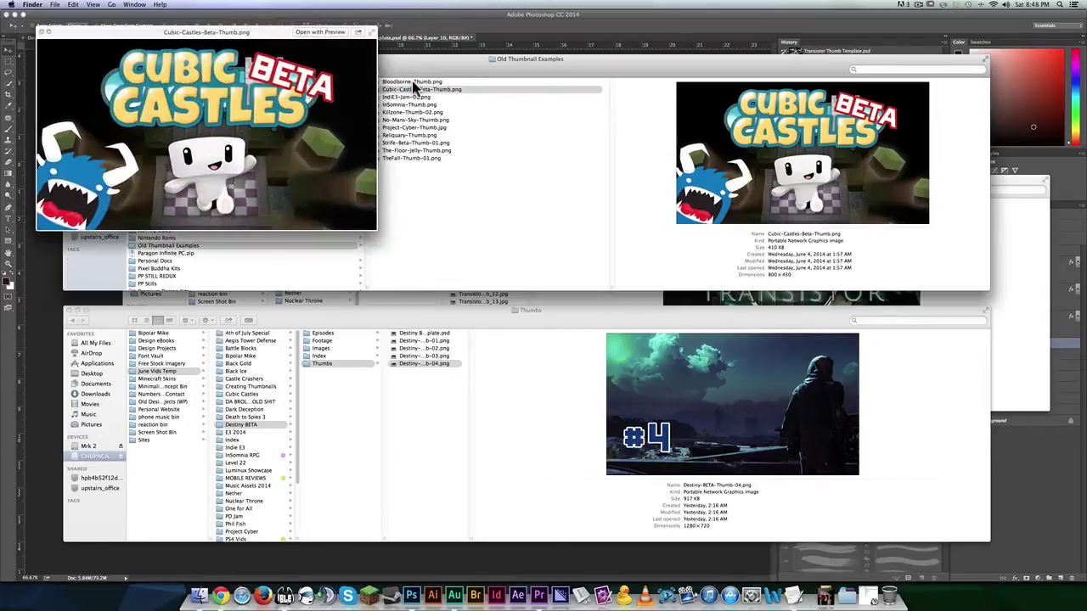
click(414, 82)
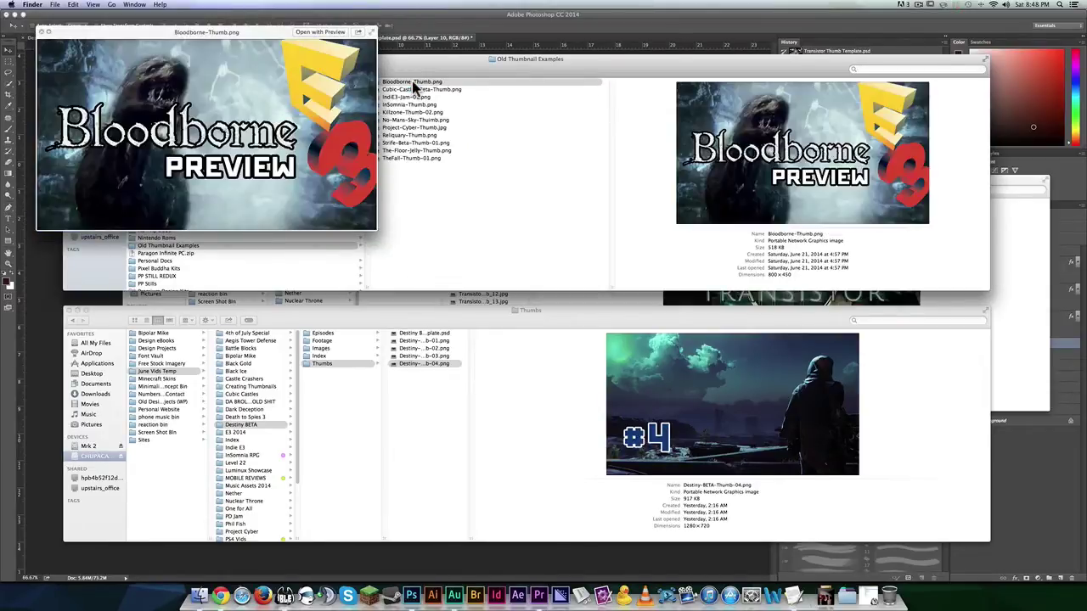
key(space)
key(space)
drag(374, 240, 189, 115)
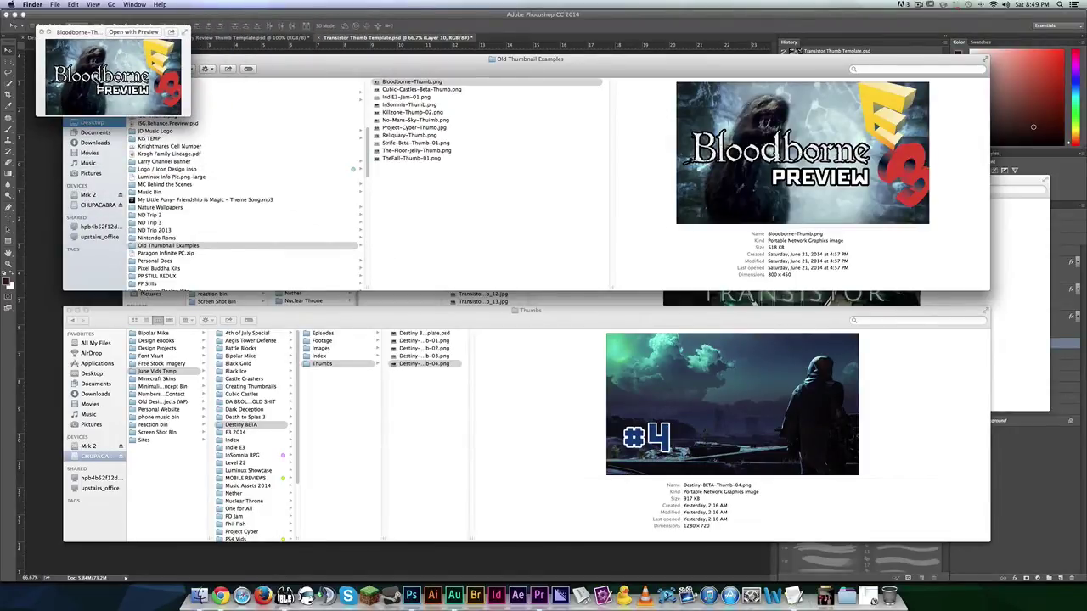
key(alt+space)
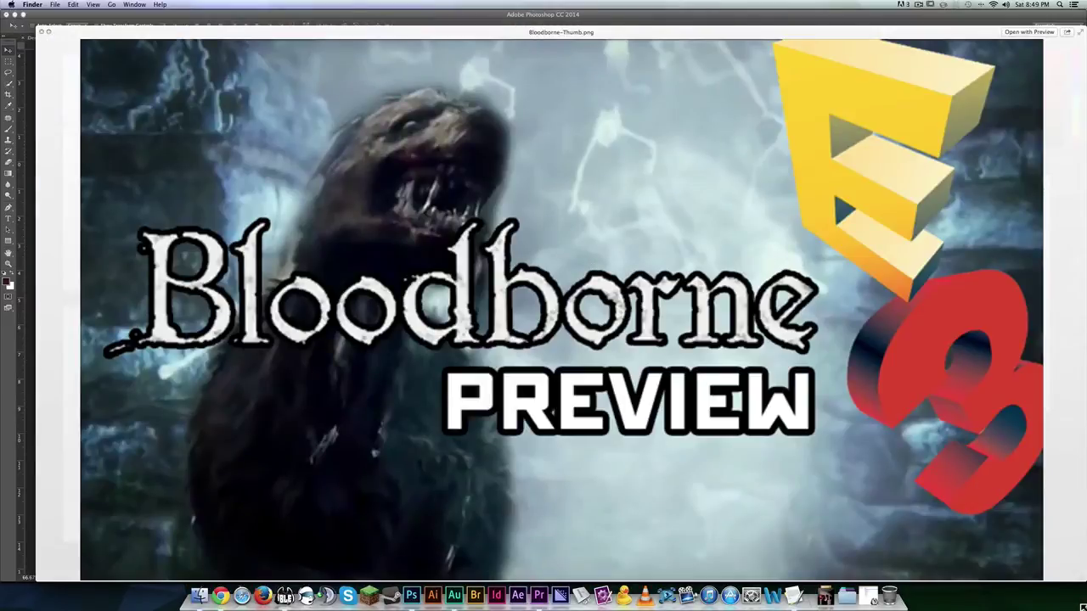
key(space)
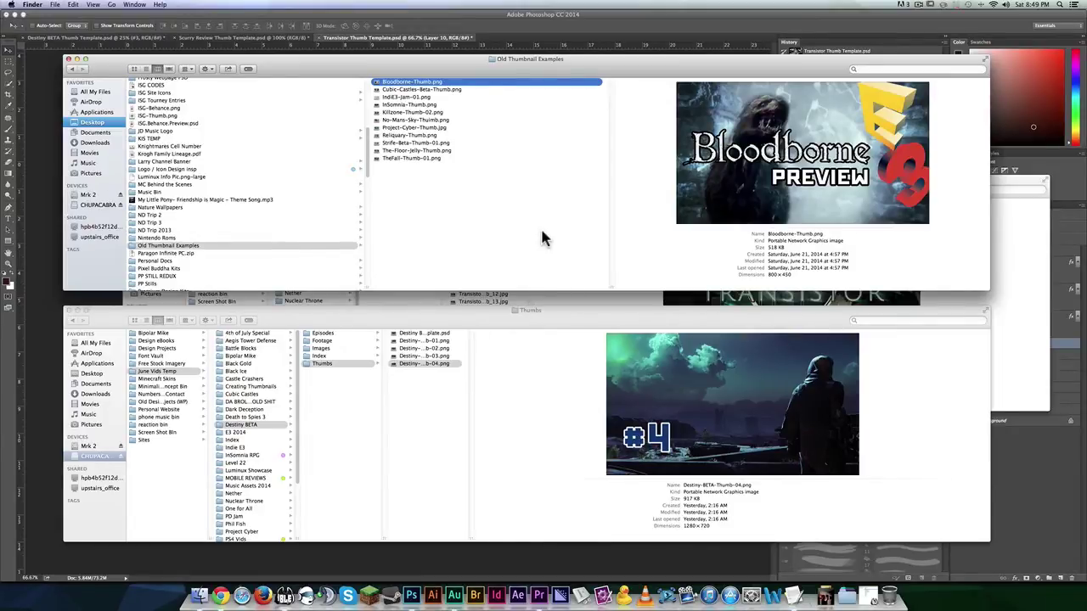
Open the MC Behind the Scenes folder, then bring Photoshop's Transistor Thumb Template.psd forward
click(355, 123)
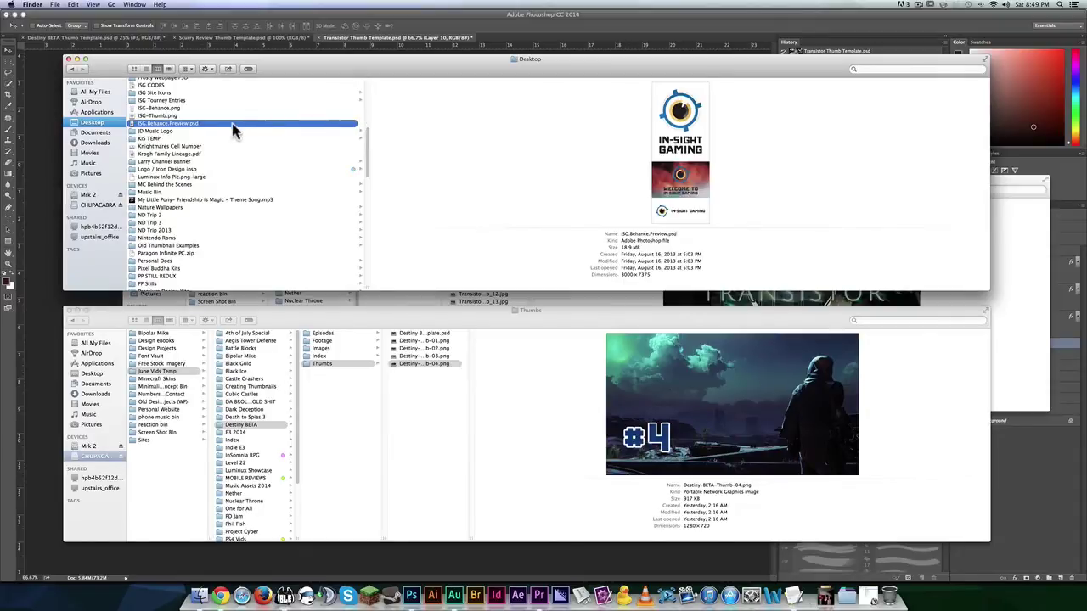
click(220, 184)
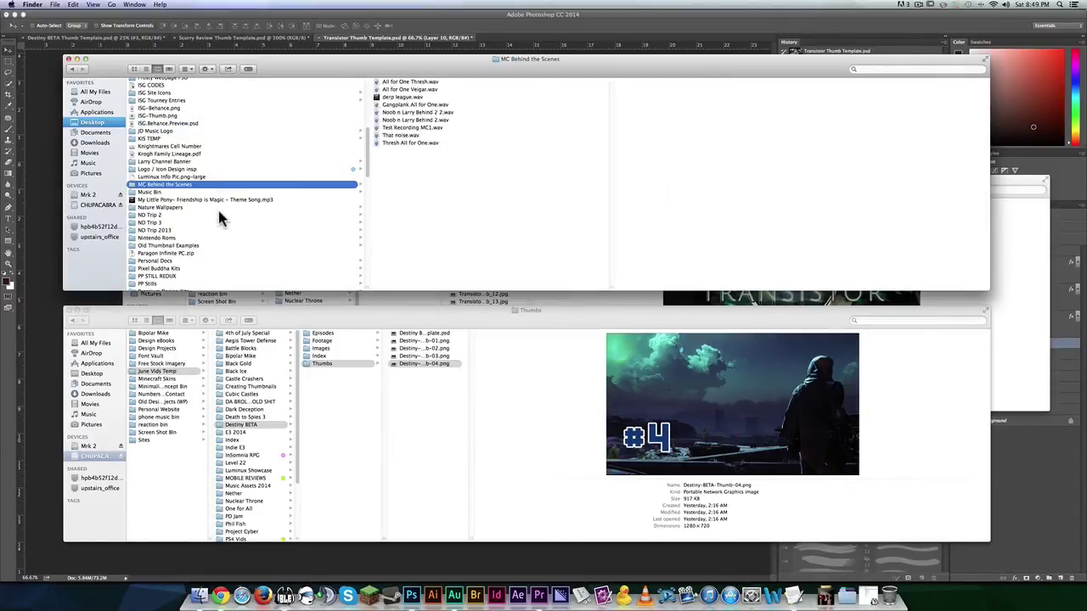
click(210, 562)
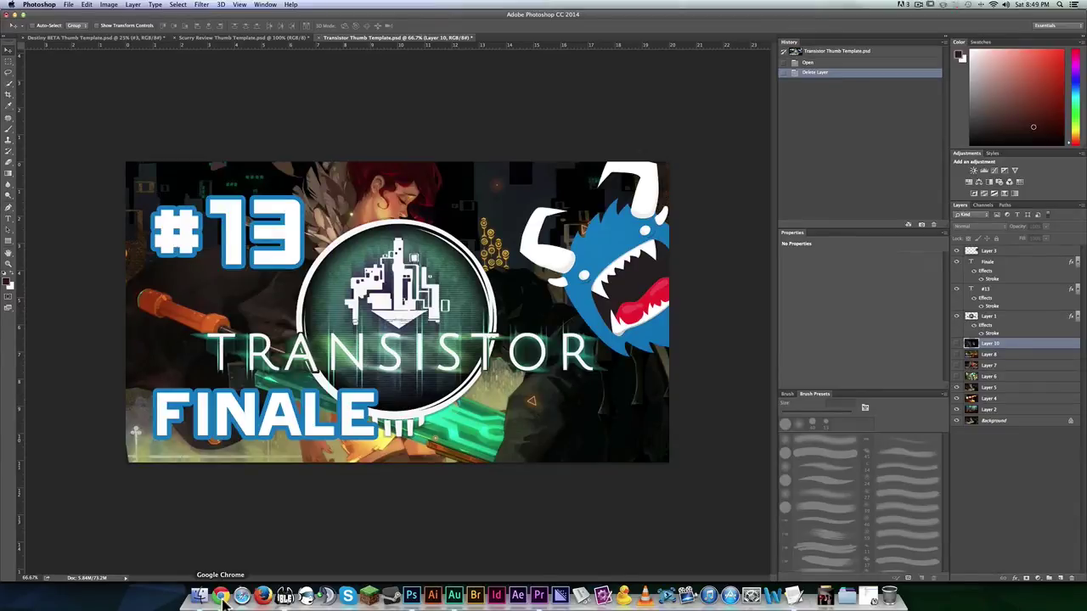
Switch to Chrome's Lost Type Co-op Browse page and scroll through its fonts, returning to the top
click(220, 597)
click(560, 23)
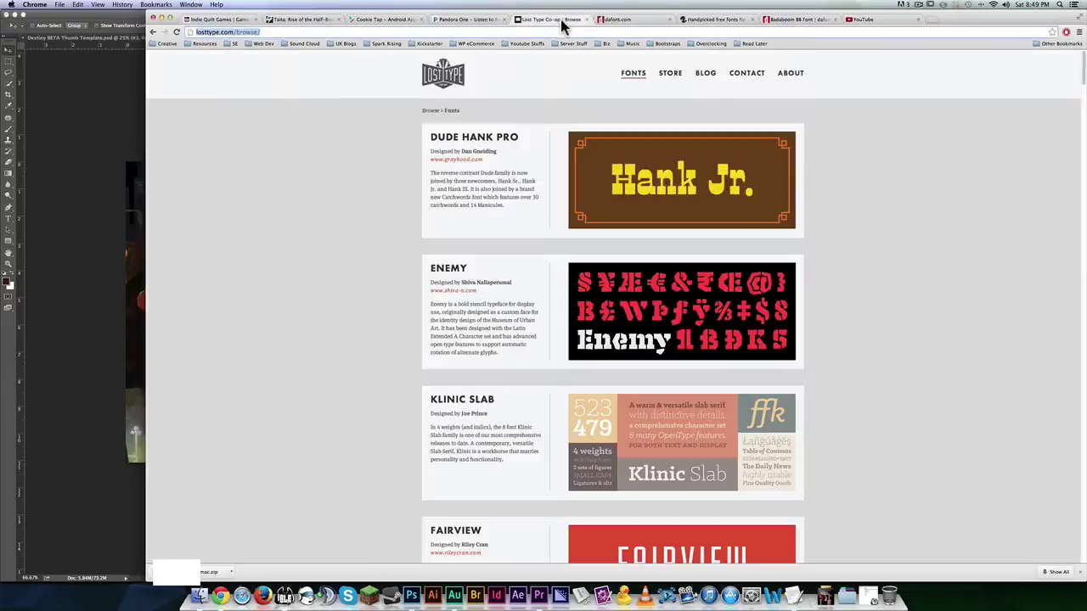
scroll(376, 383, down, 1)
scroll(378, 388, up, 1)
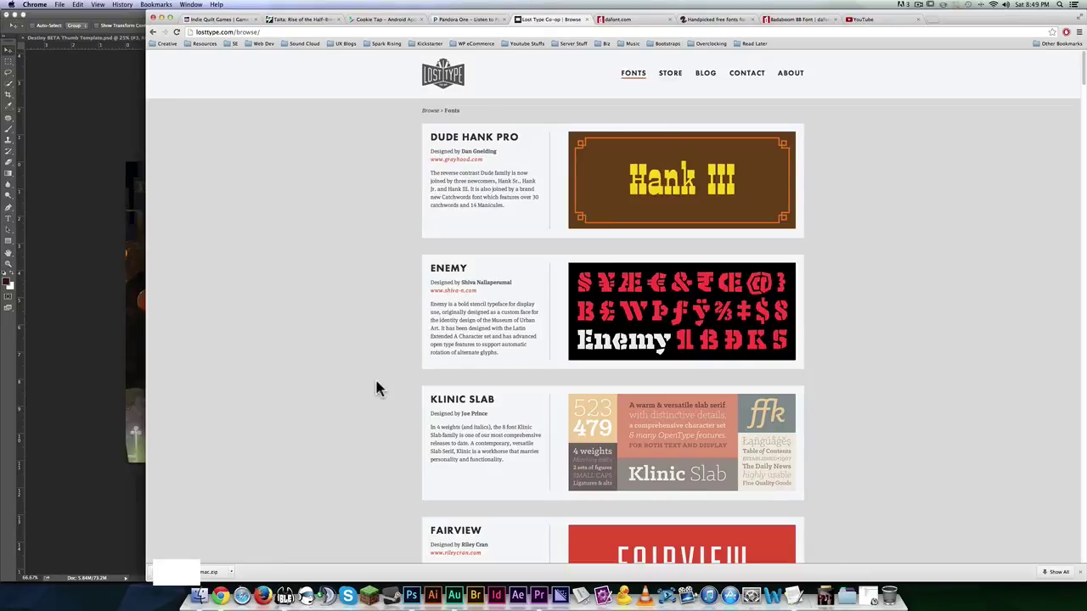
scroll(378, 388, down, 3)
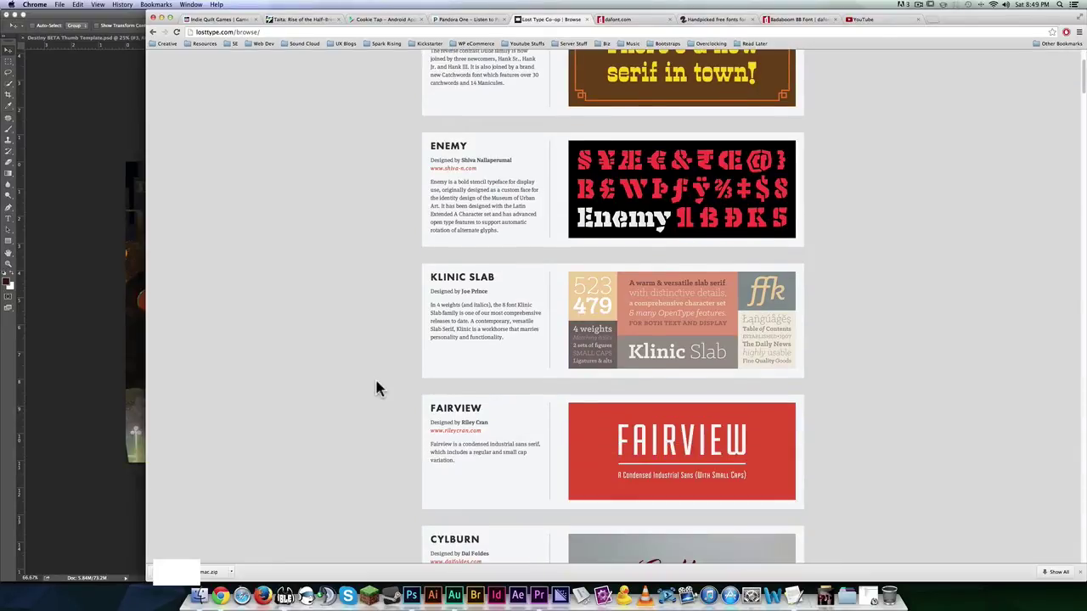
scroll(378, 388, down, 10)
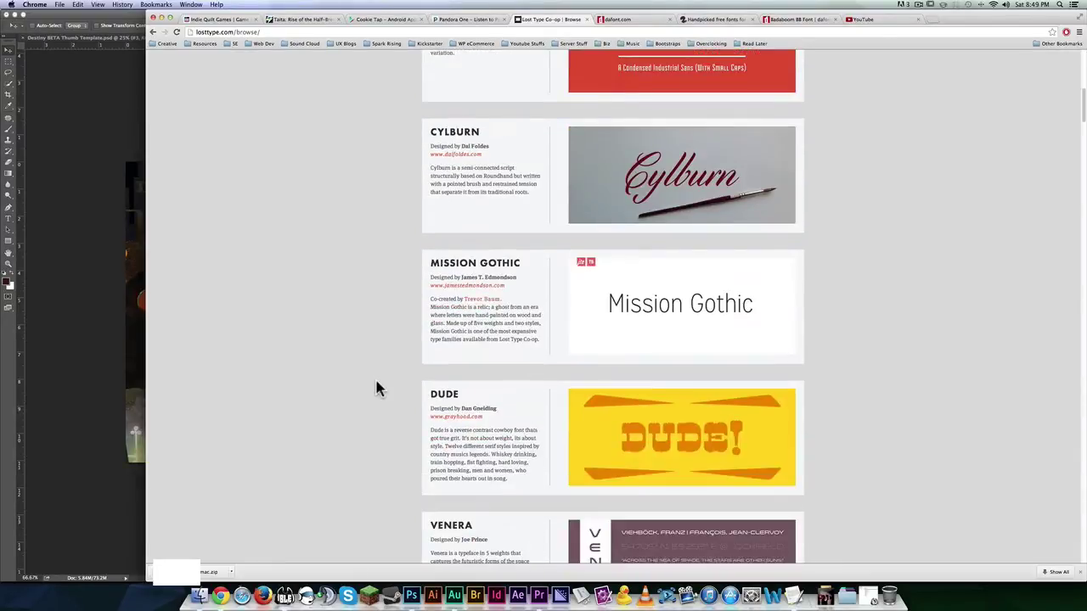
scroll(378, 388, down, 20)
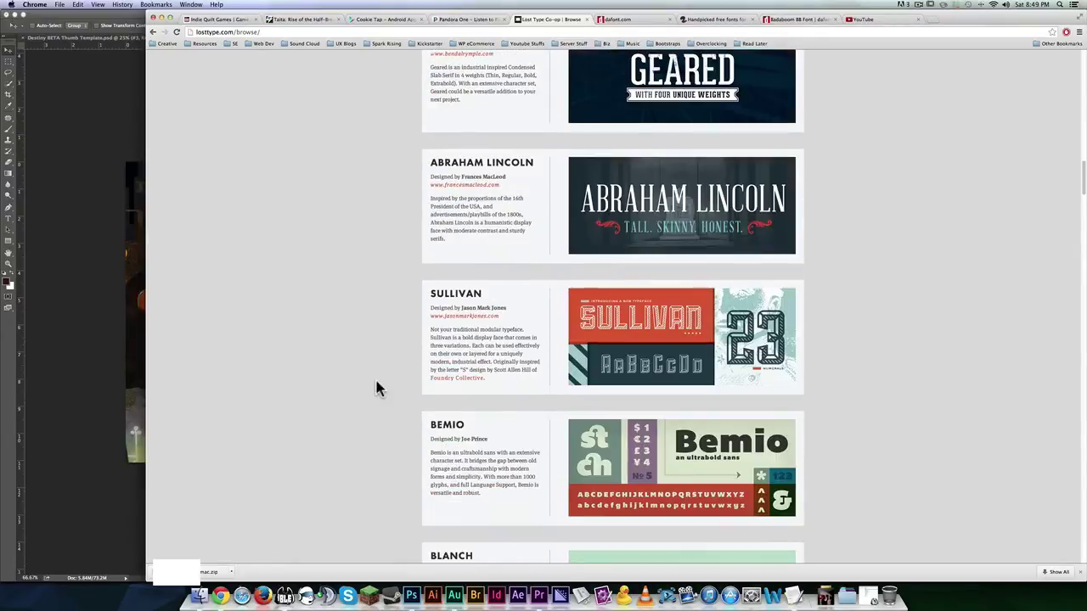
scroll(377, 388, down, 5)
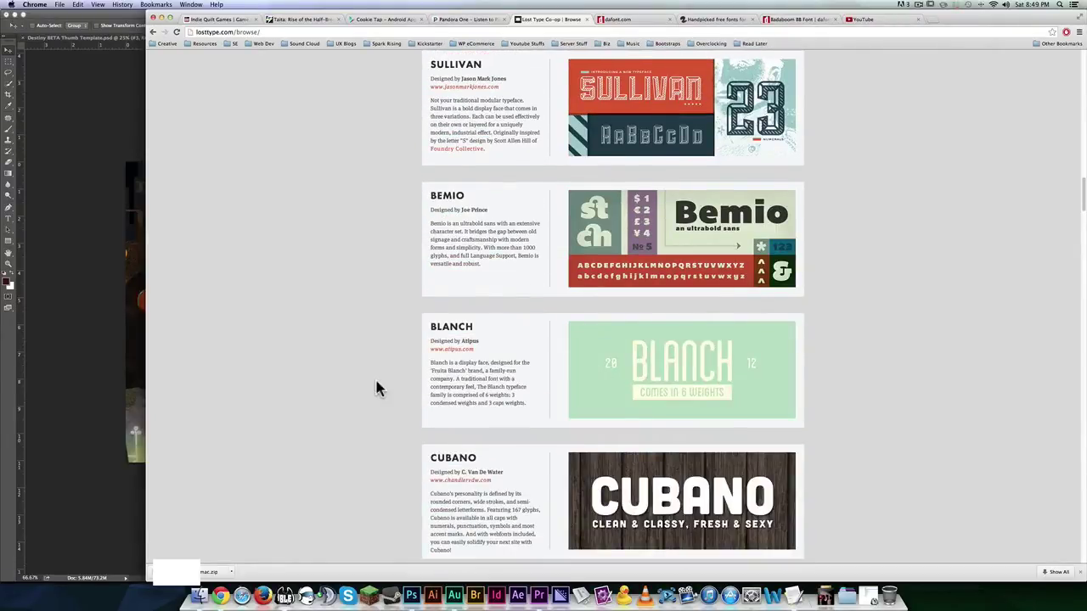
scroll(378, 388, down, 8)
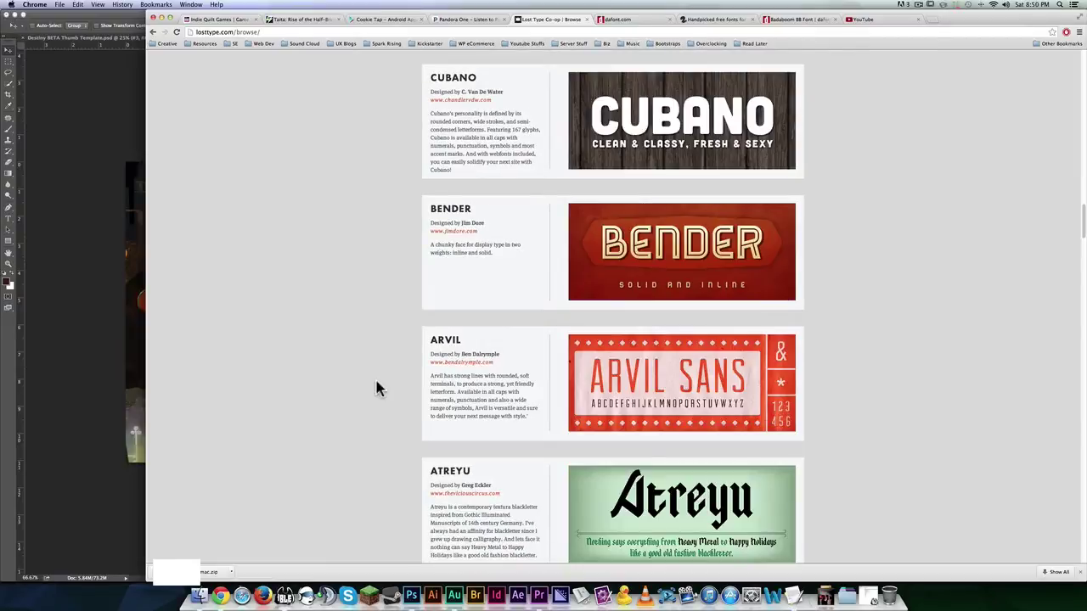
scroll(378, 387, down, 3)
scroll(376, 388, down, 2)
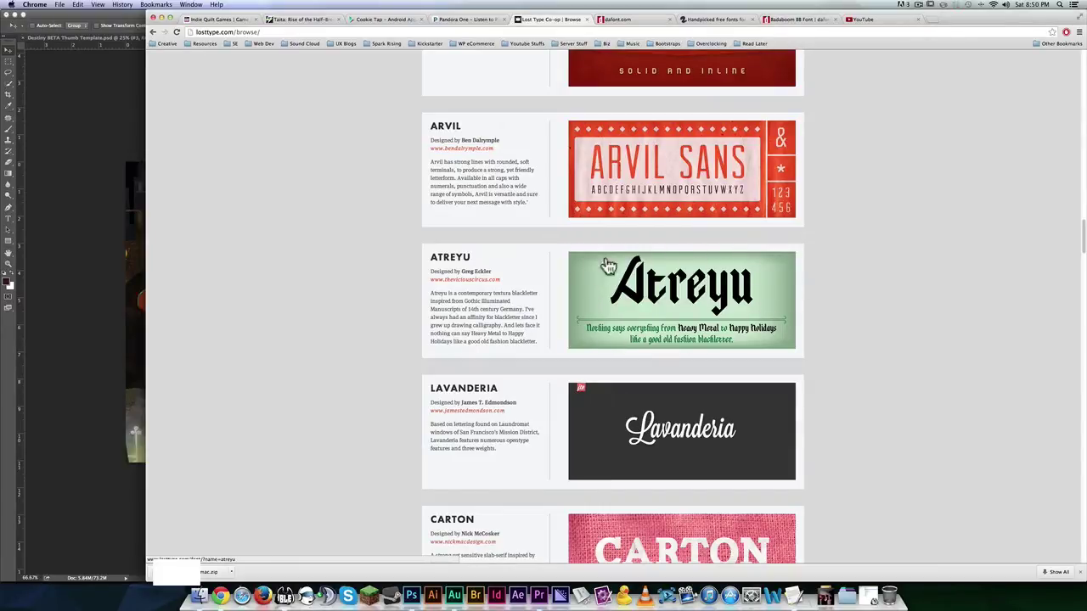
scroll(424, 357, down, 3)
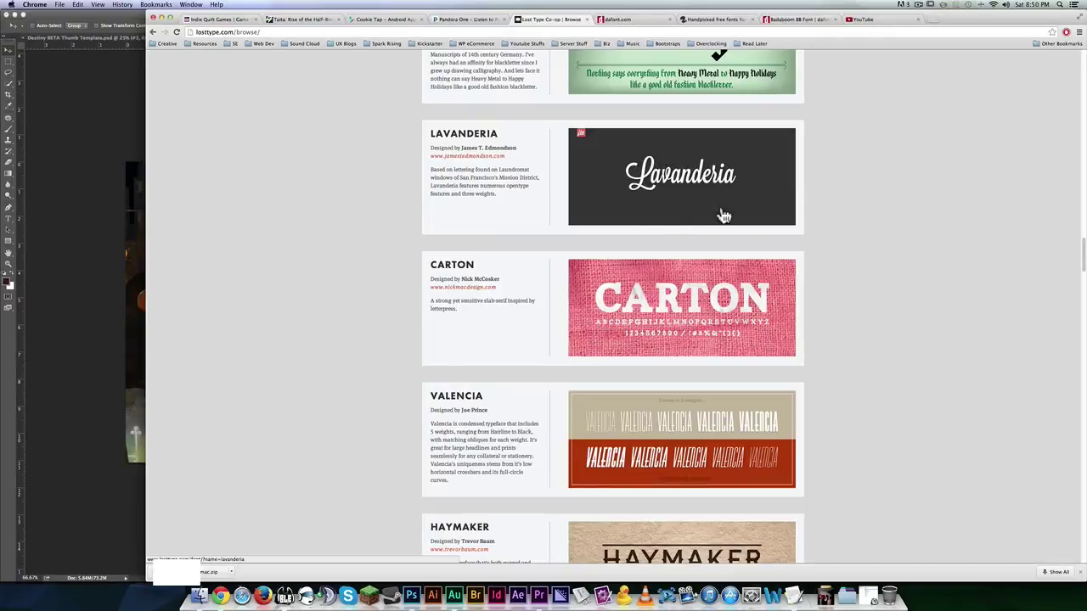
scroll(662, 340, down, 5)
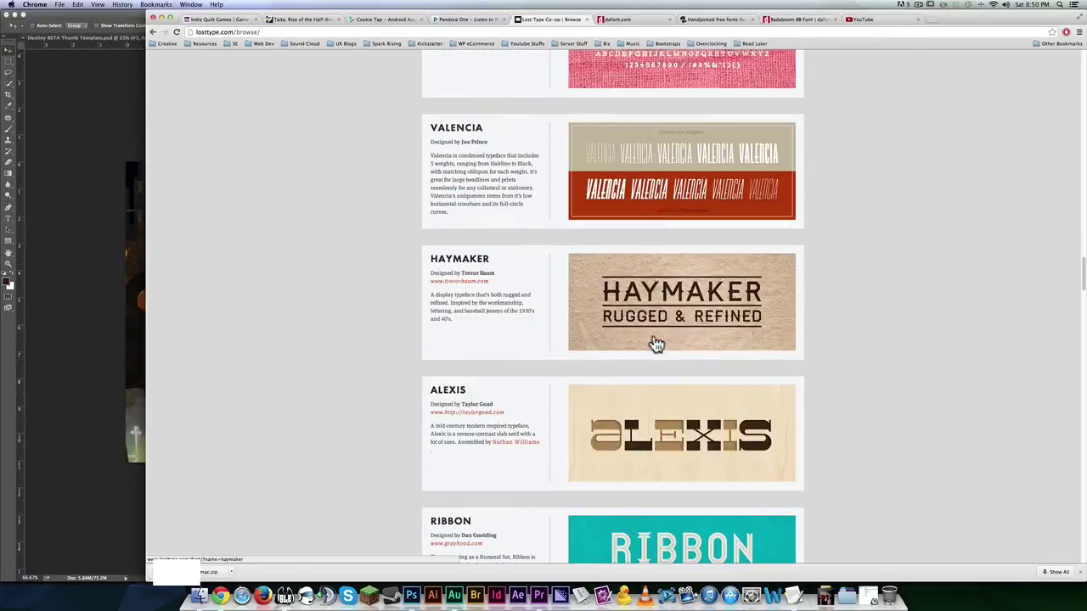
scroll(597, 371, down, 6)
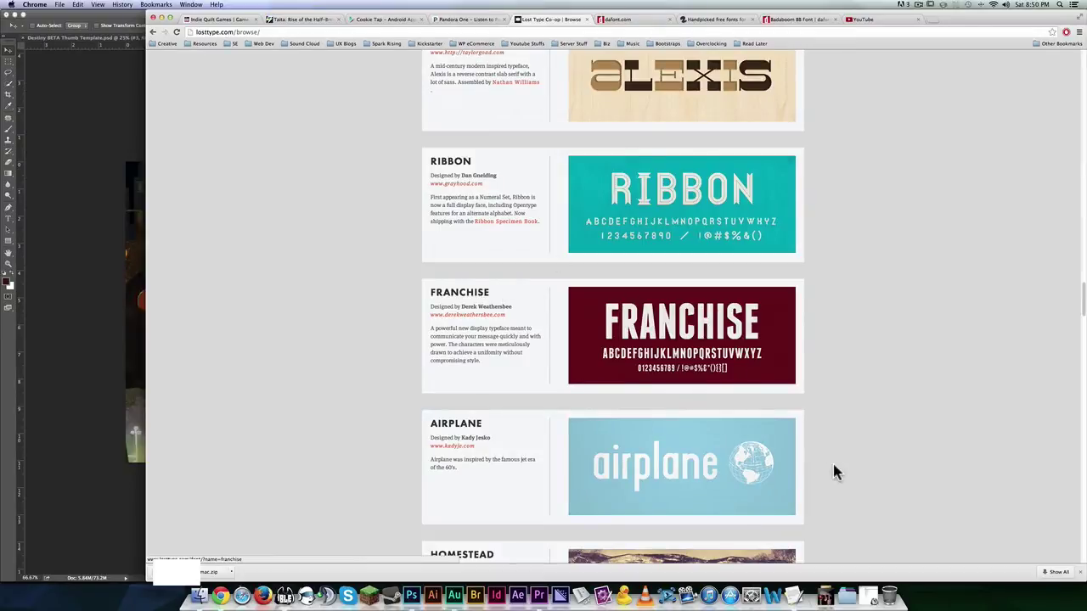
scroll(833, 473, down, 2)
scroll(832, 474, up, 20)
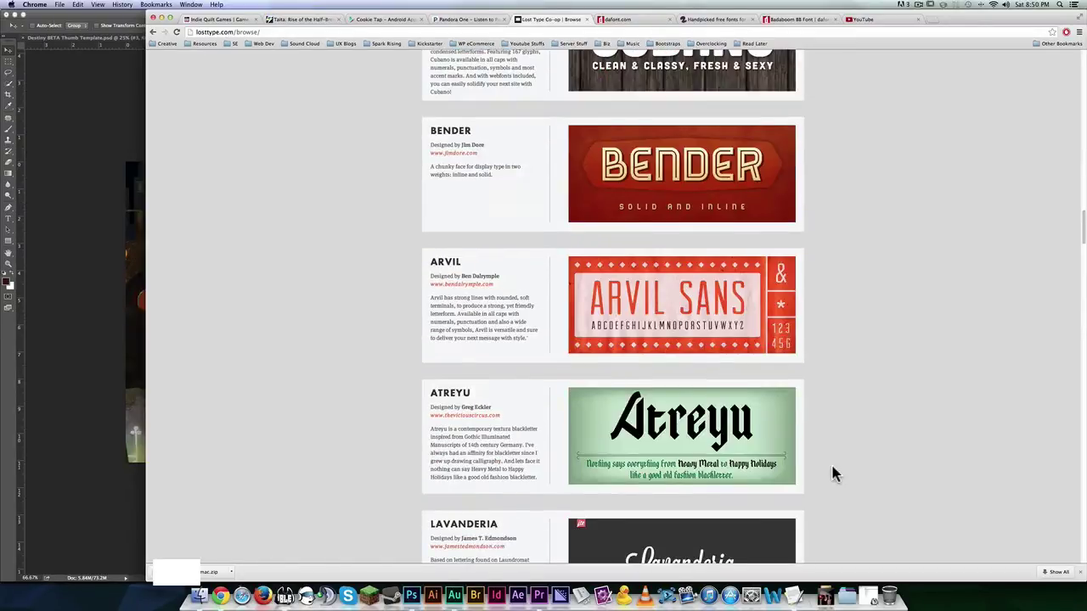
scroll(832, 472, up, 5)
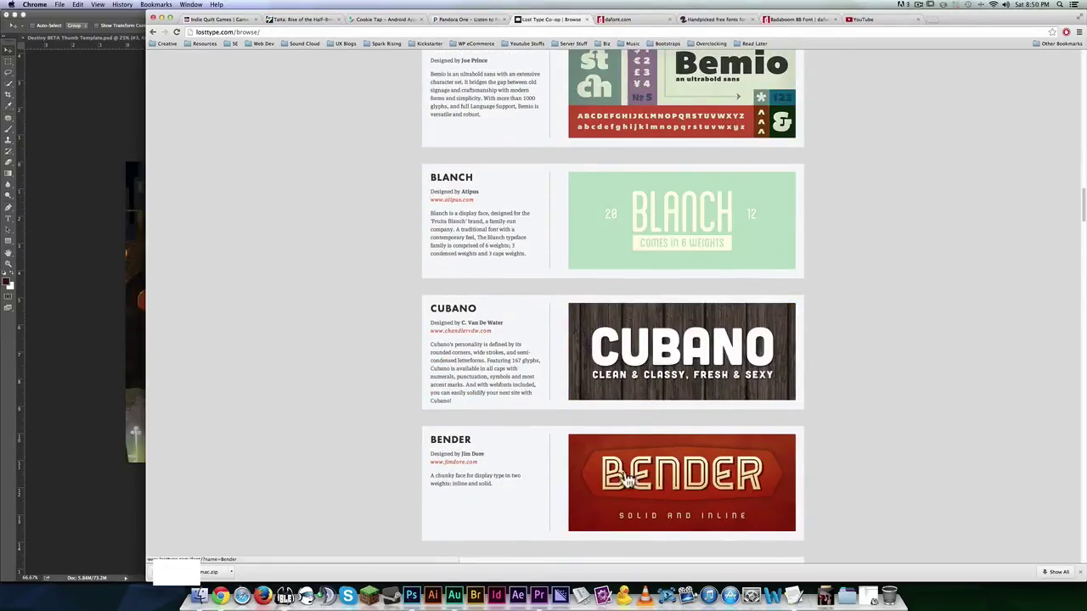
scroll(707, 481, up, 5)
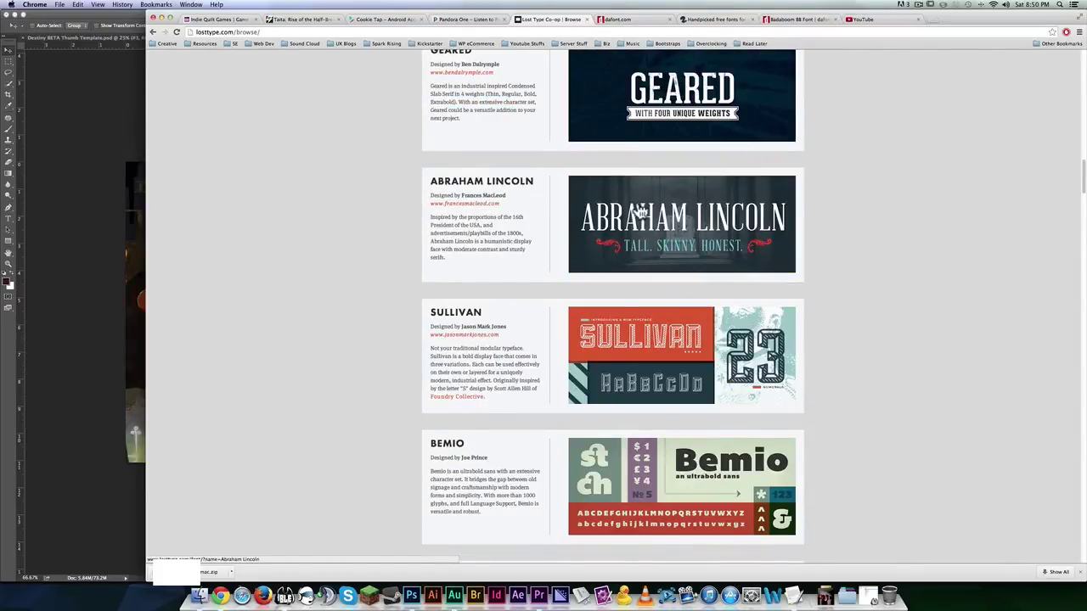
scroll(594, 202, up, 9)
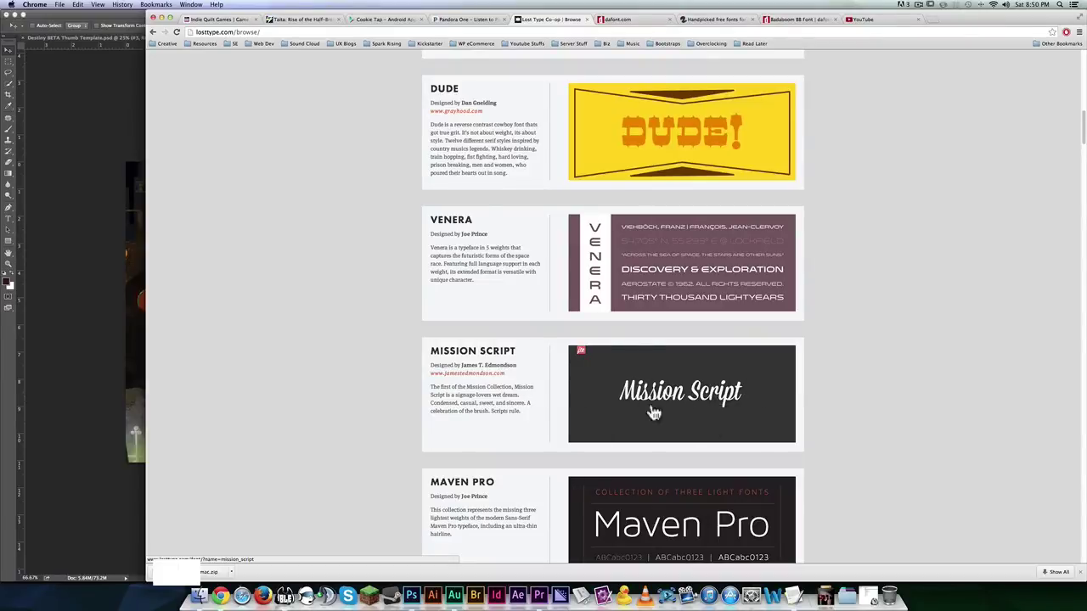
scroll(713, 373, up, 5)
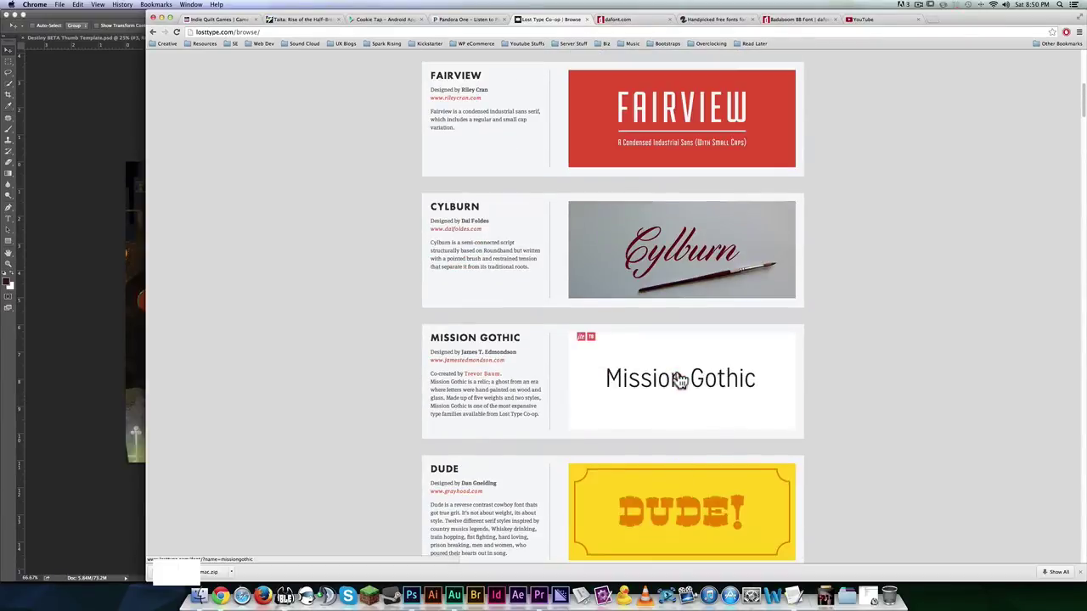
scroll(679, 380, up, 1)
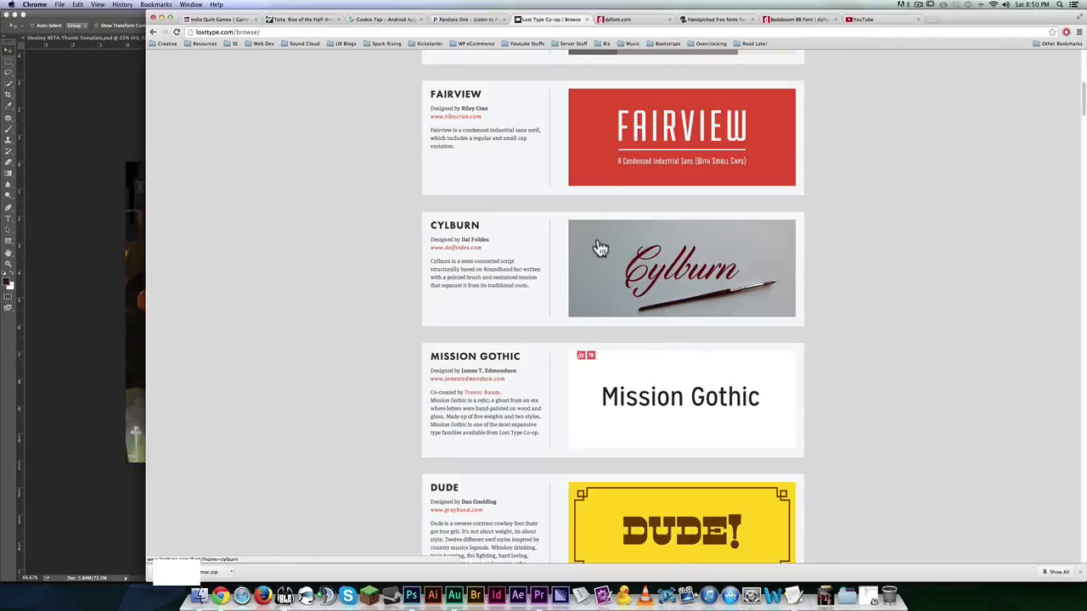
scroll(488, 250, up, 3)
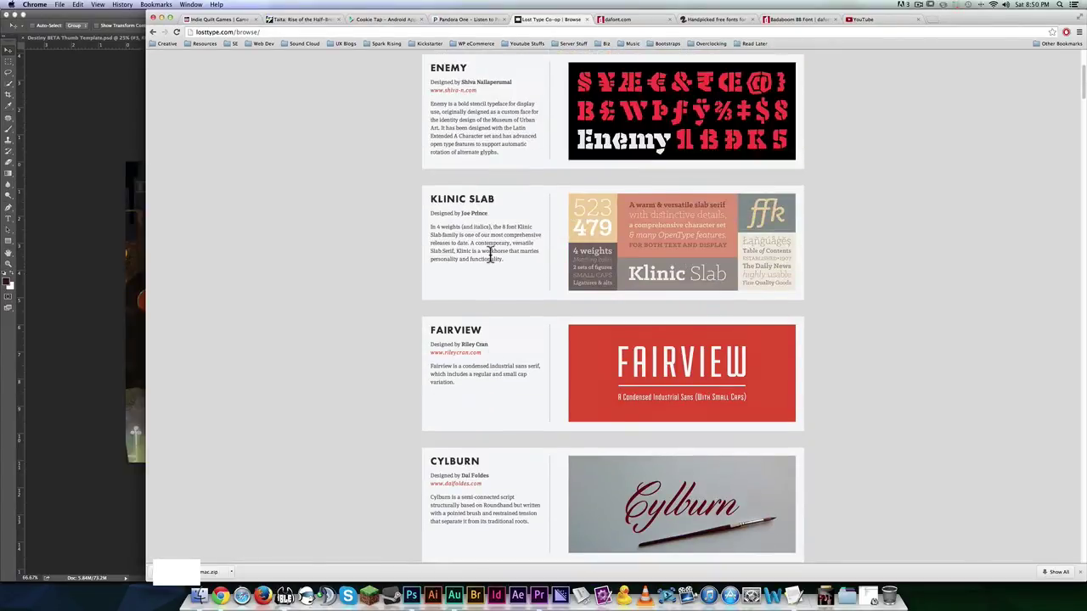
scroll(489, 250, up, 2)
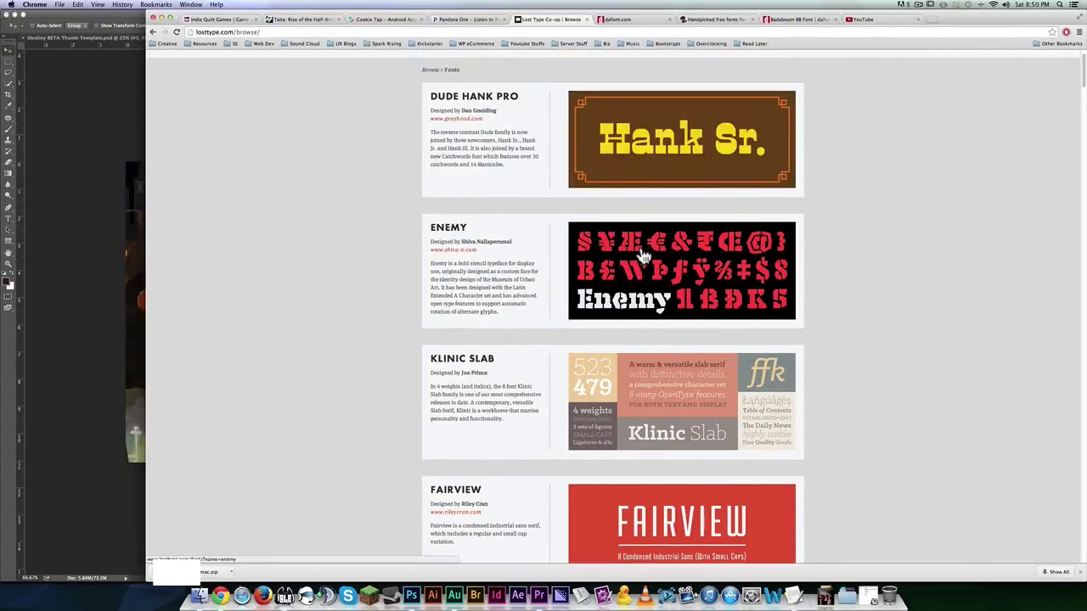
Zoom the Lost Type page, scroll down to Saturn V, Highlands and Pompadour Numerals, then switch to dafont.com
key(super+minus)
key(super+minus)
key(super+minus)
key(super+minus)
key(super+minus)
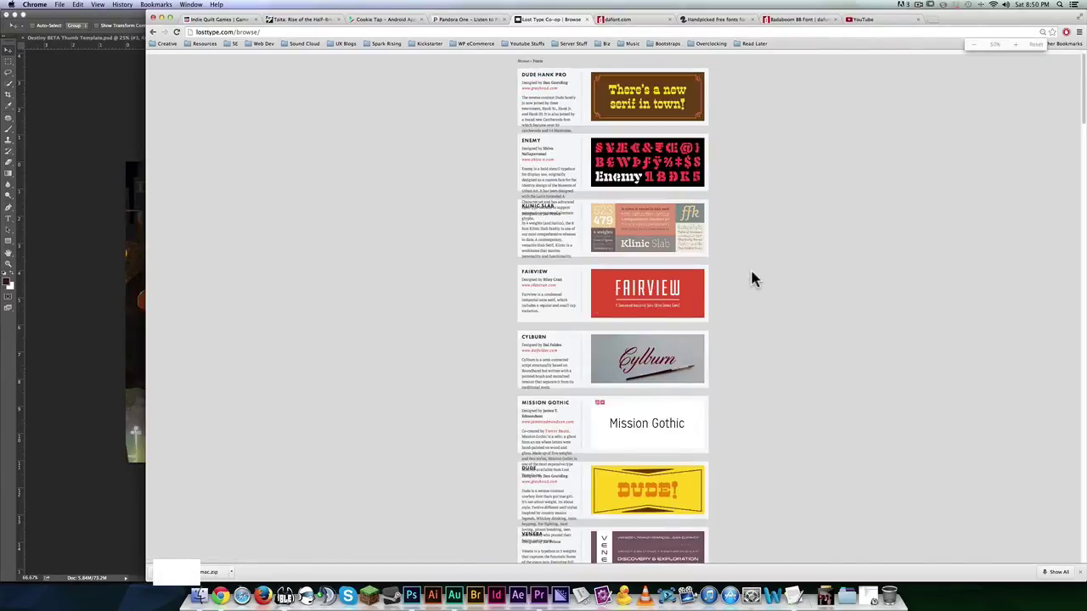
key(super+minus)
key(super+equal)
key(super+equal)
key(super+equal)
key(super+equal)
key(super+equal)
key(super+equal)
key(super+equal)
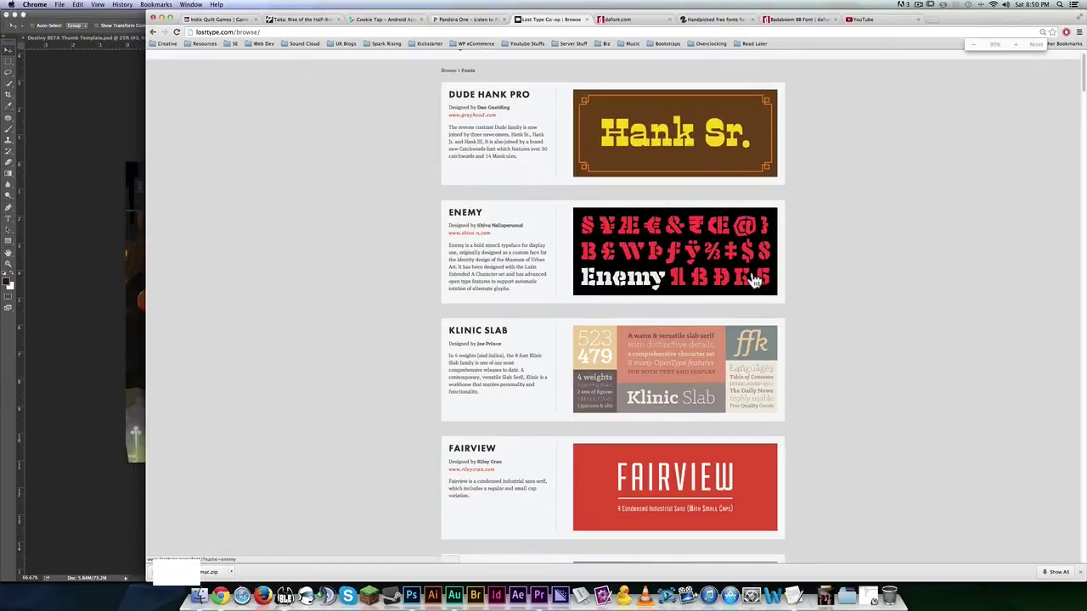
key(super+minus)
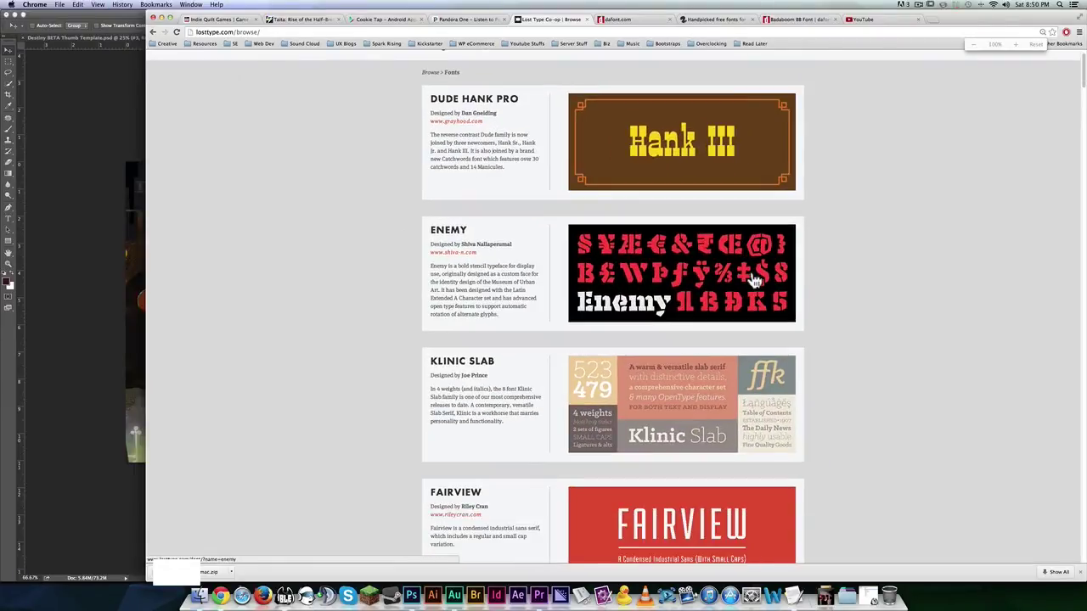
scroll(616, 340, up, 1)
scroll(636, 311, down, 5)
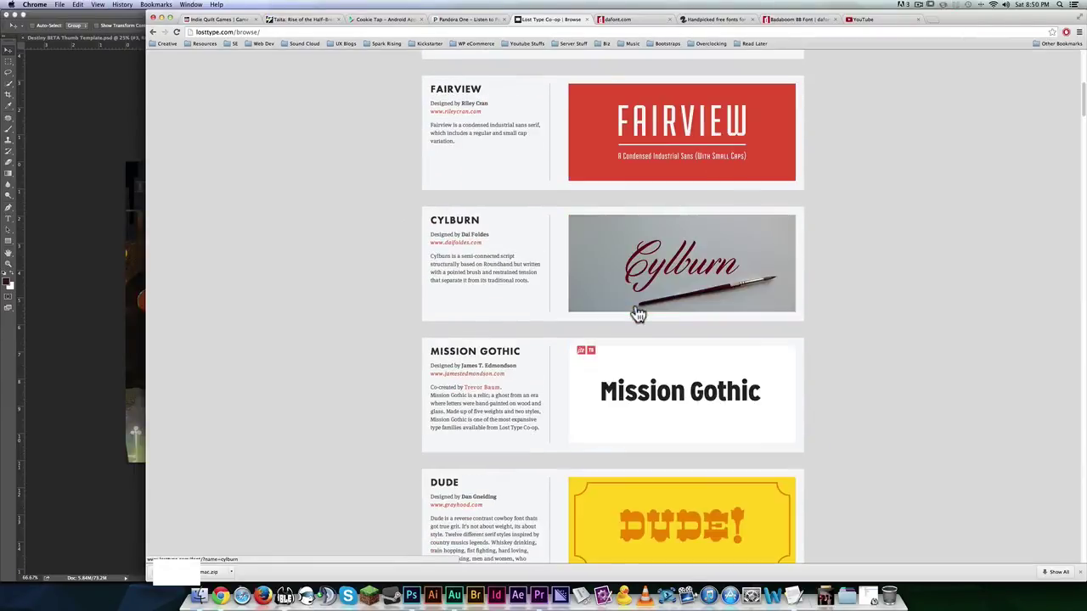
scroll(637, 313, down, 5)
scroll(836, 359, down, 5)
scroll(836, 359, down, 5)
scroll(836, 359, down, 2)
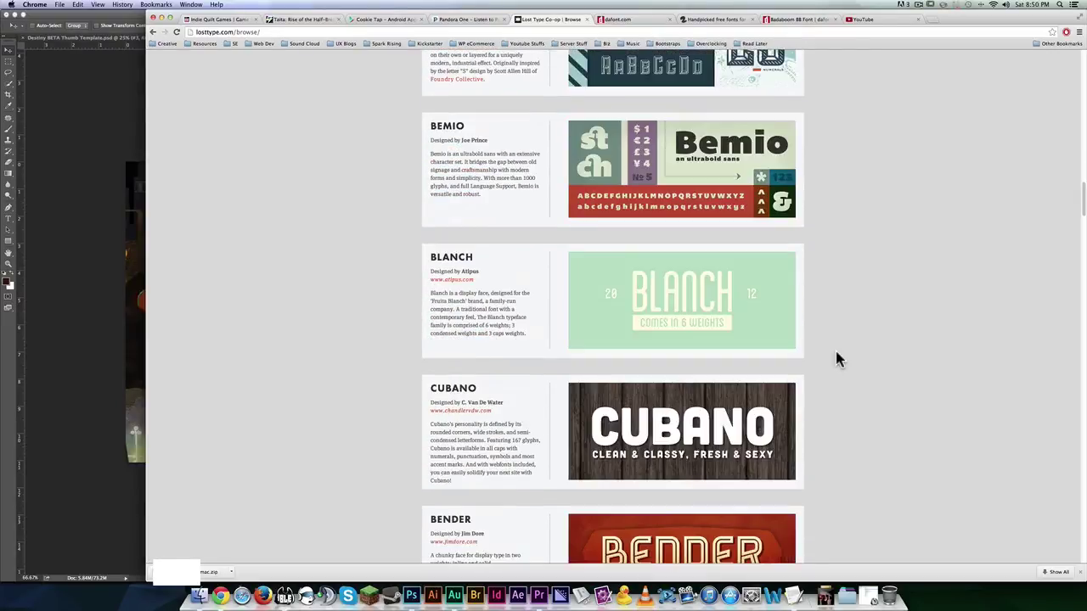
scroll(835, 353, down, 14)
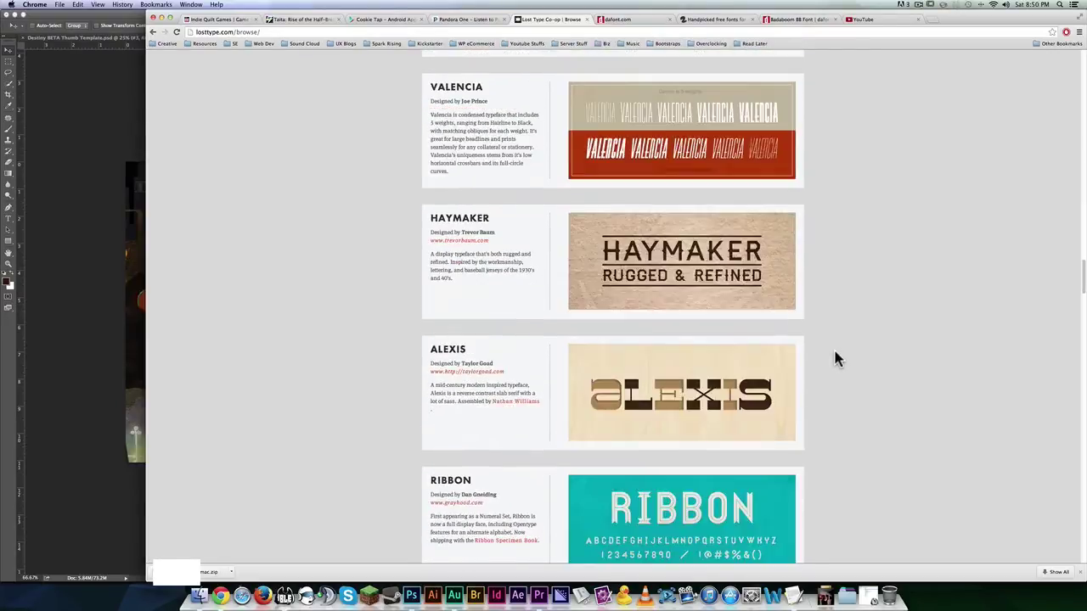
scroll(836, 359, down, 5)
scroll(836, 359, down, 5)
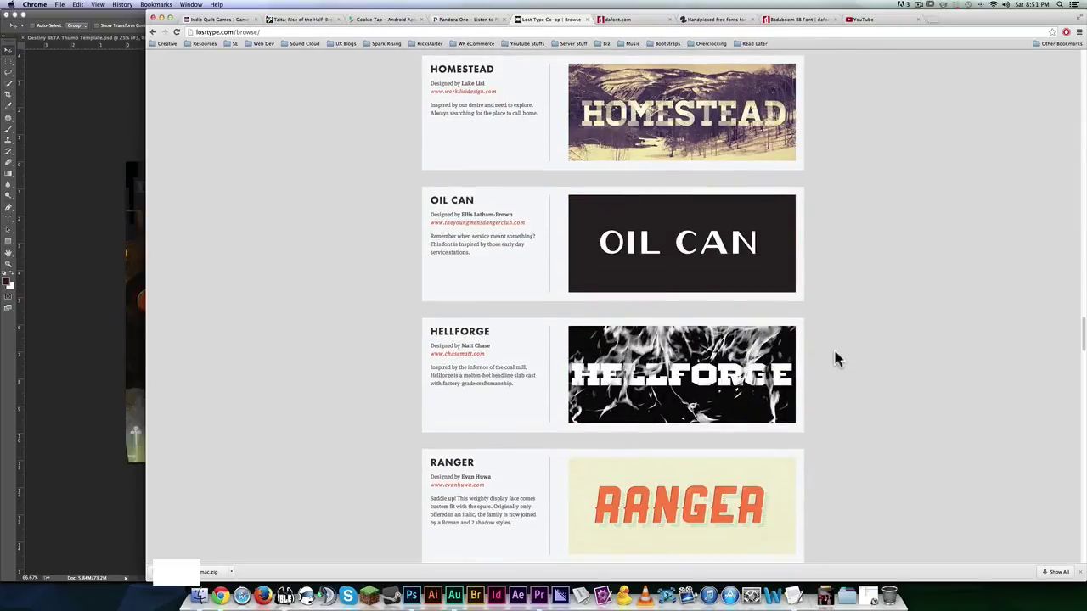
scroll(836, 359, down, 7)
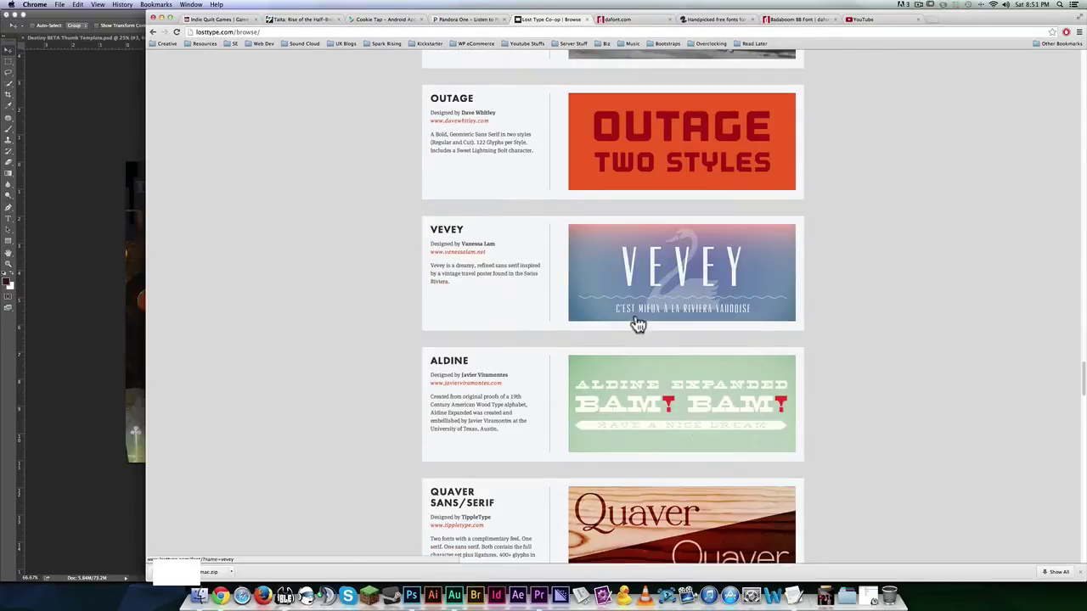
scroll(756, 272, down, 3)
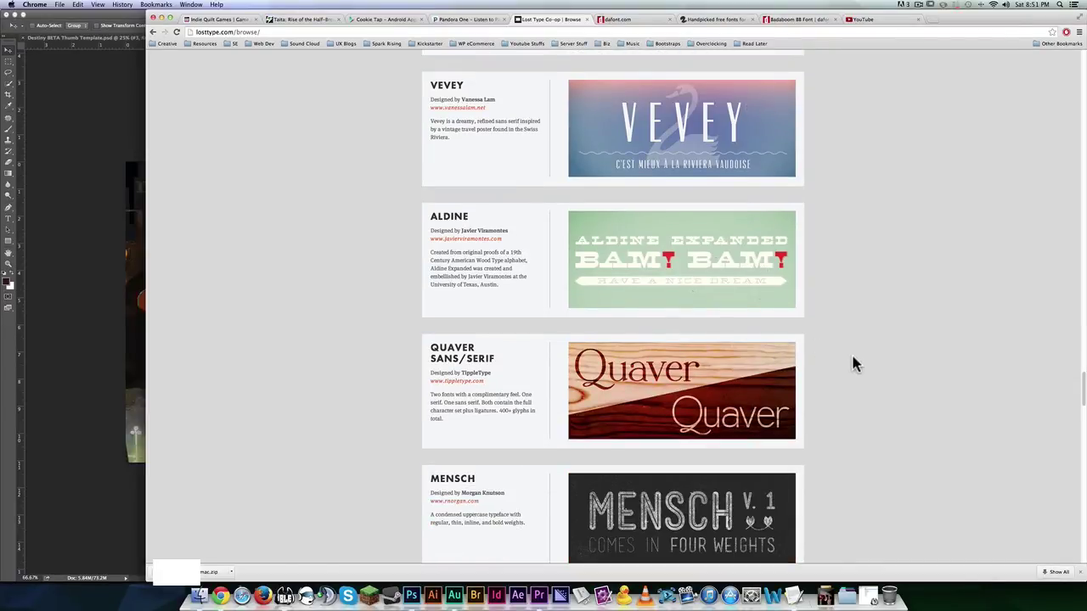
scroll(801, 373, down, 10)
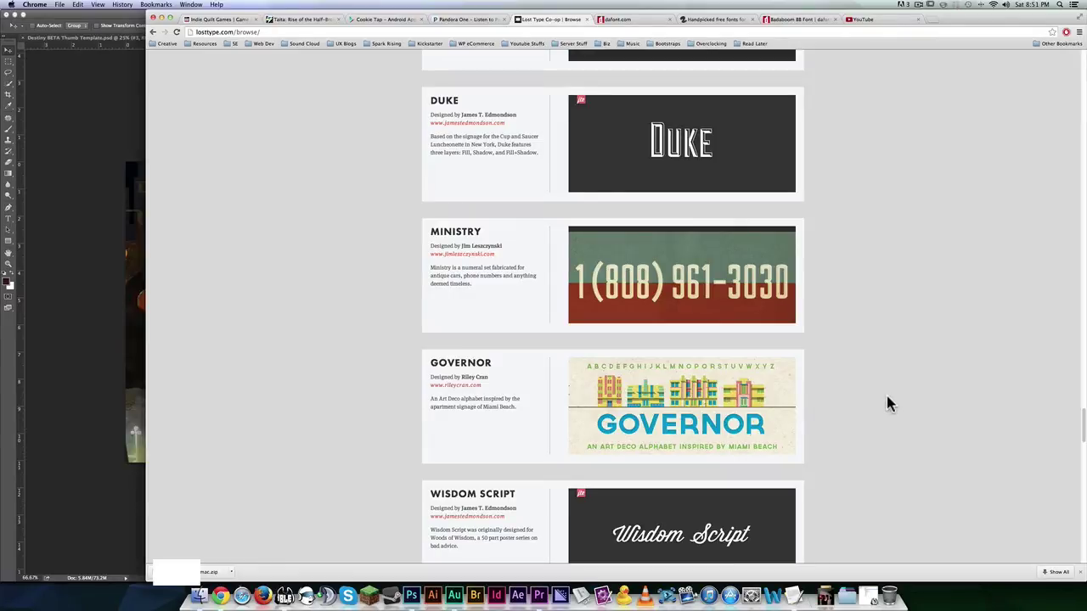
scroll(887, 399, down, 8)
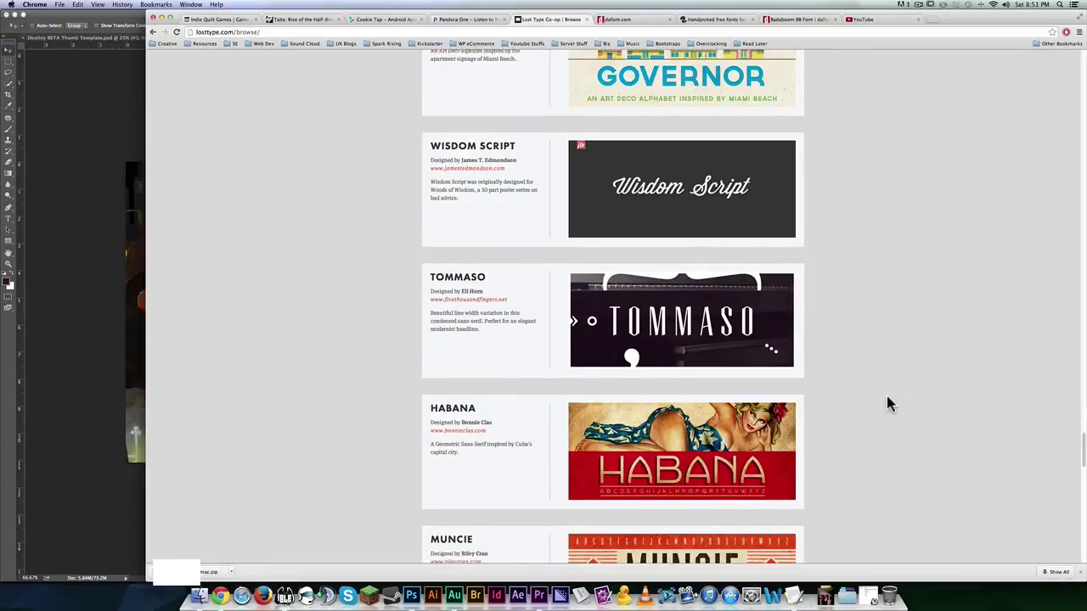
scroll(883, 401, down, 4)
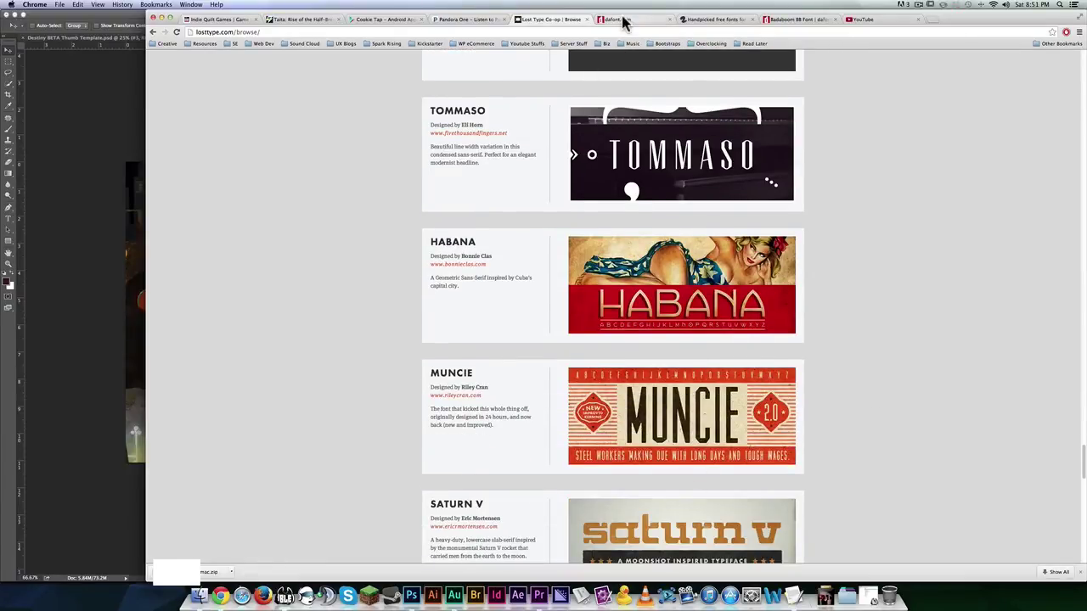
scroll(645, 229, down, 8)
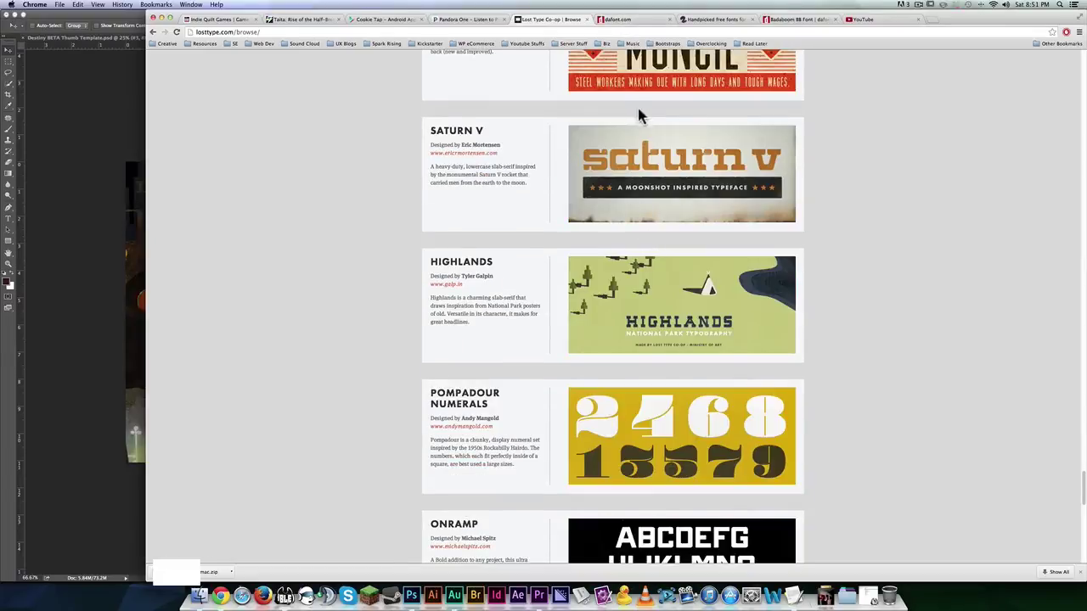
click(614, 24)
Search dafont.com for Dead Space fonts
scroll(526, 348, down, 2)
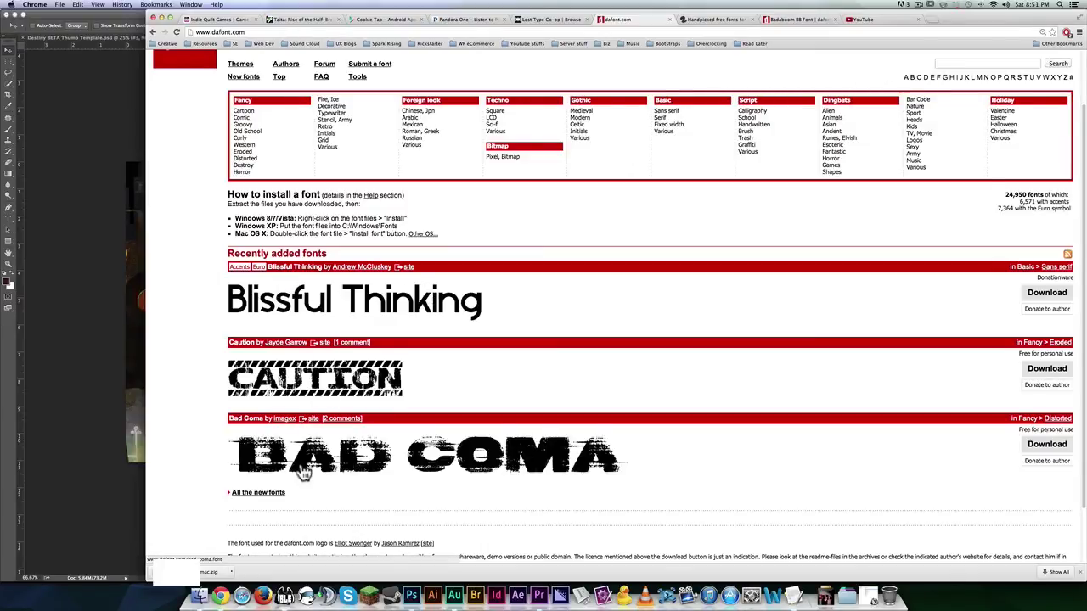
scroll(584, 471, up, 2)
click(957, 129)
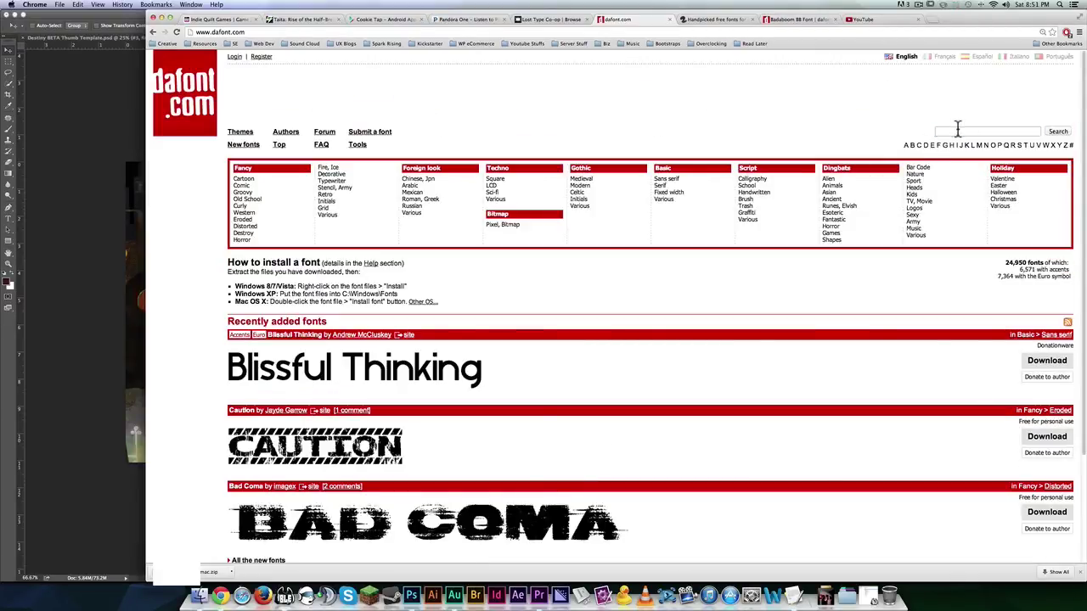
text(Dead Space)
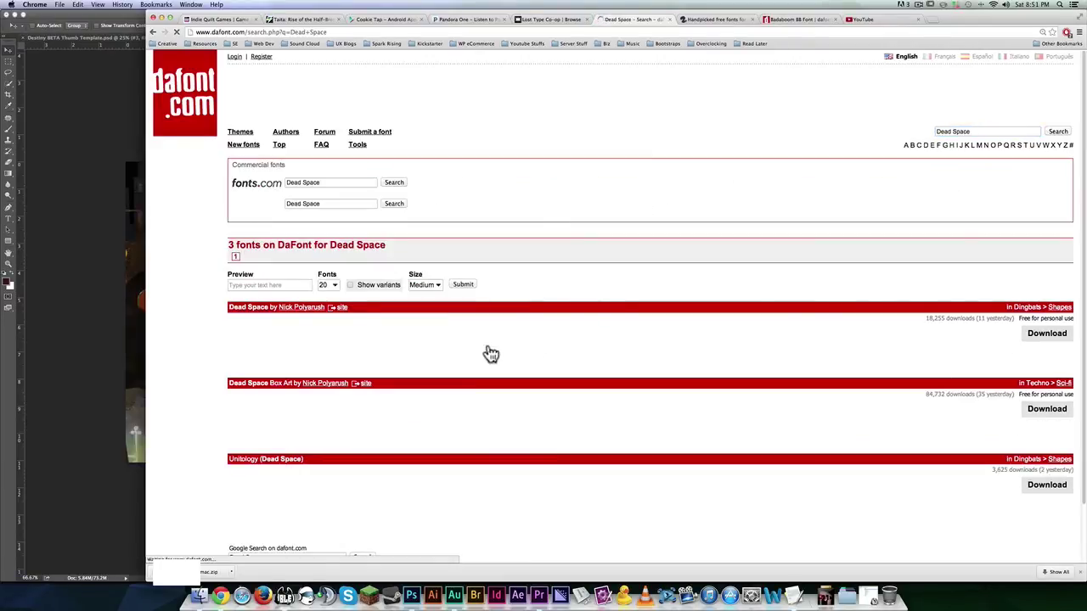
scroll(667, 417, down, 2)
scroll(815, 280, up, 2)
Replace the search with 'Transformers' to list six fonts such as Optimus and Megatron
key(super+a)
triple_click(989, 131)
text(Transformers)
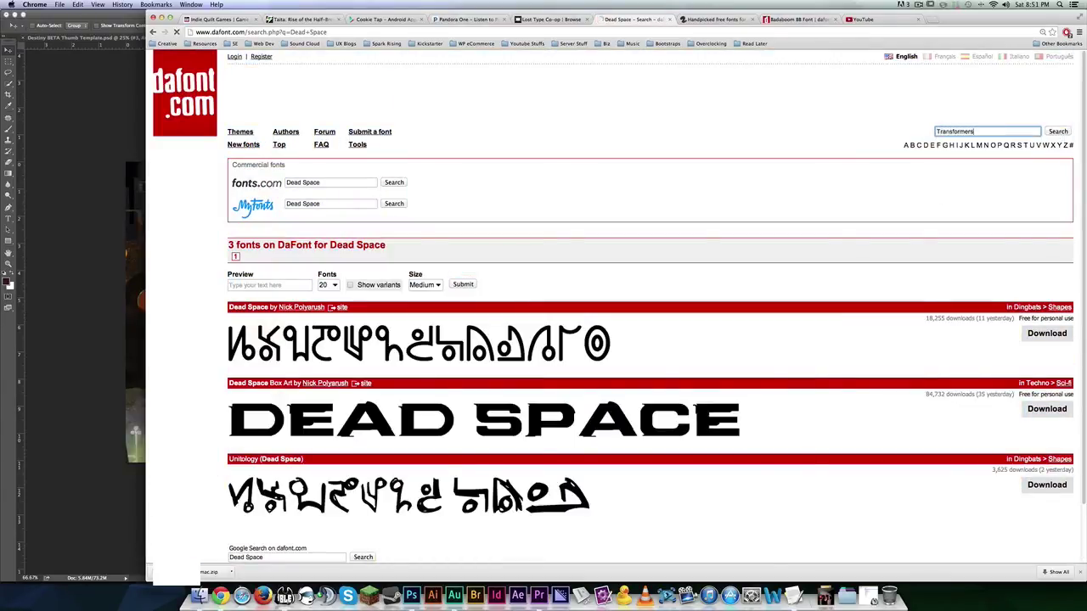
key(Return)
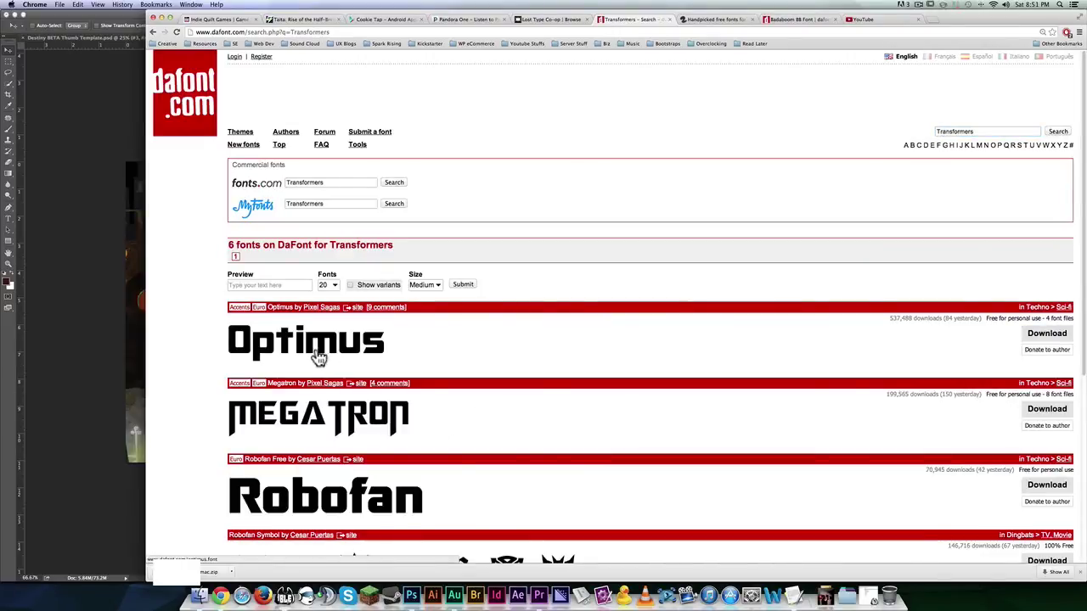
scroll(310, 445, down, 5)
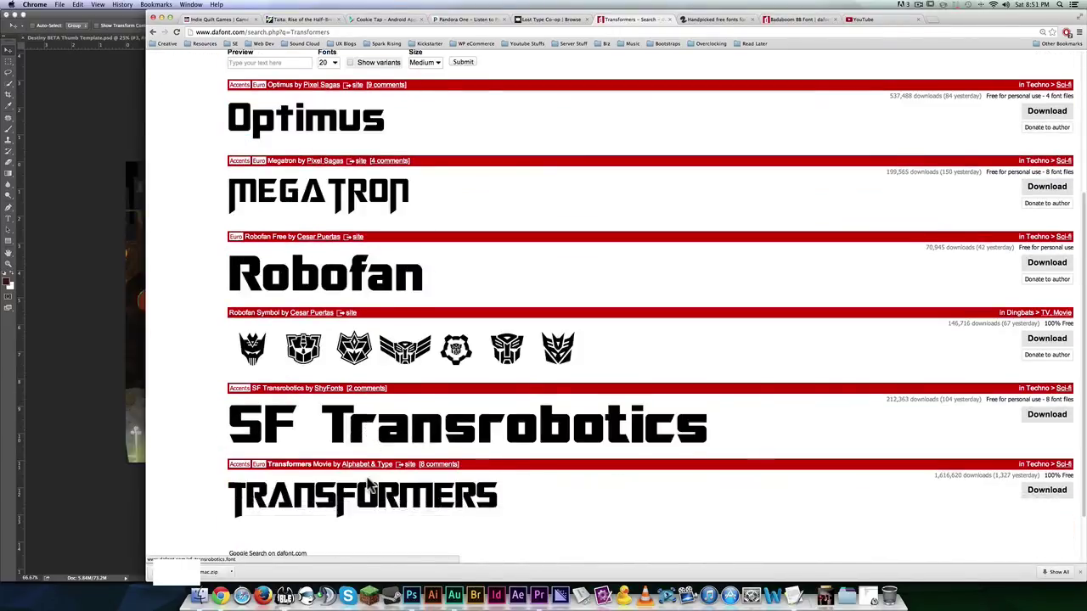
scroll(327, 424, up, 5)
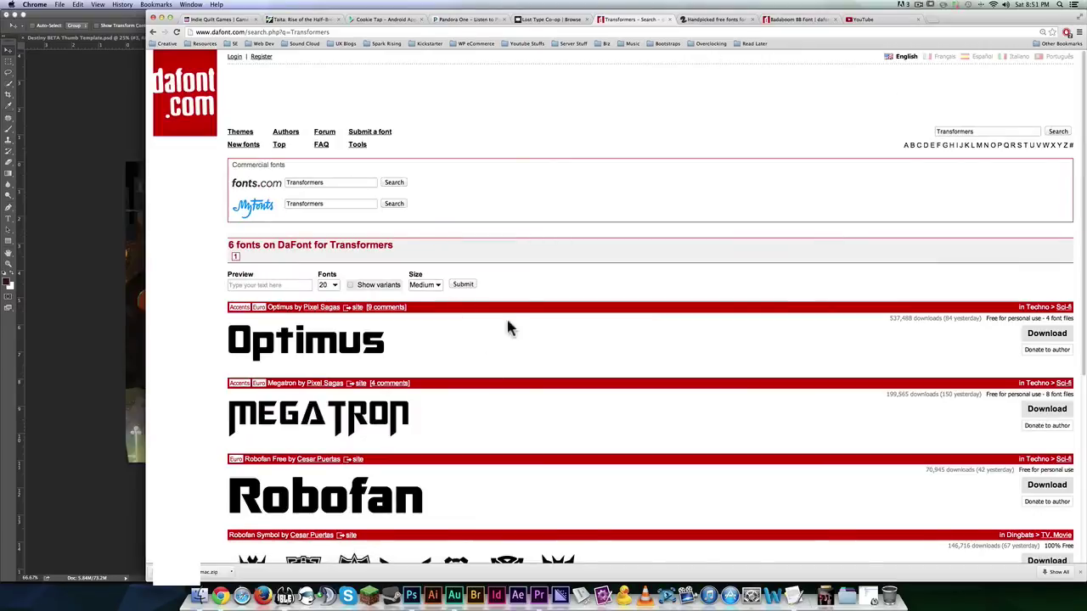
click(713, 19)
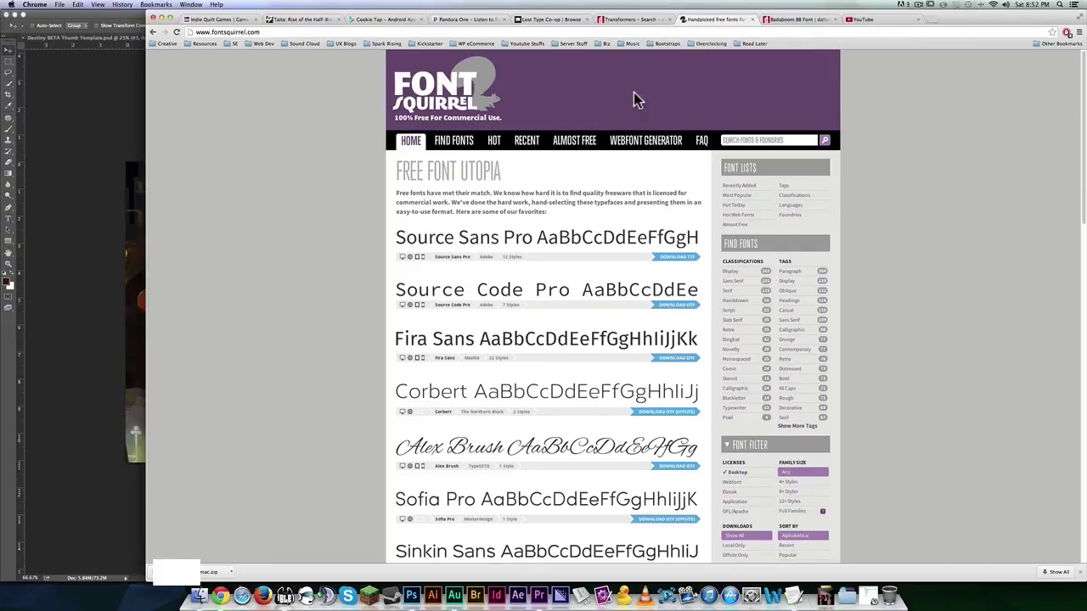
Switch to the Badaboom BB font page on dafont.com
click(788, 20)
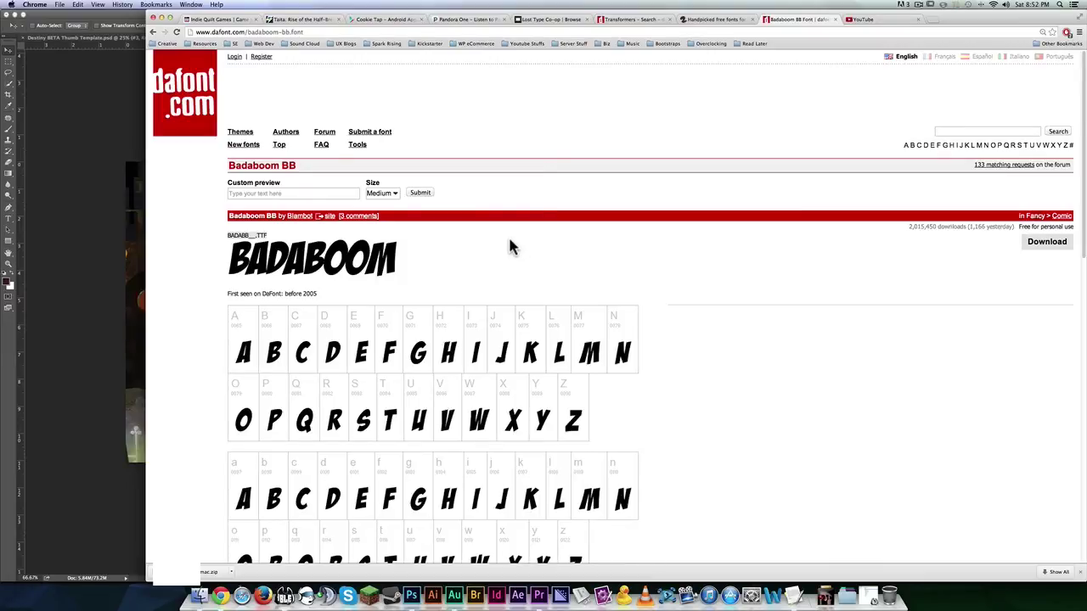
scroll(311, 376, down, 10)
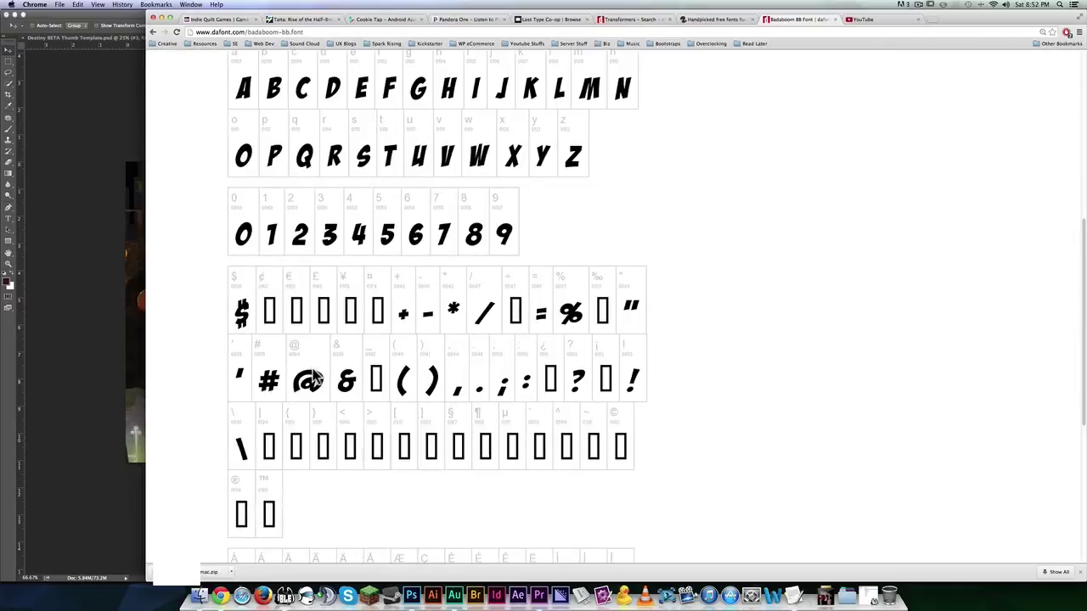
scroll(314, 378, up, 9)
scroll(314, 378, up, 1)
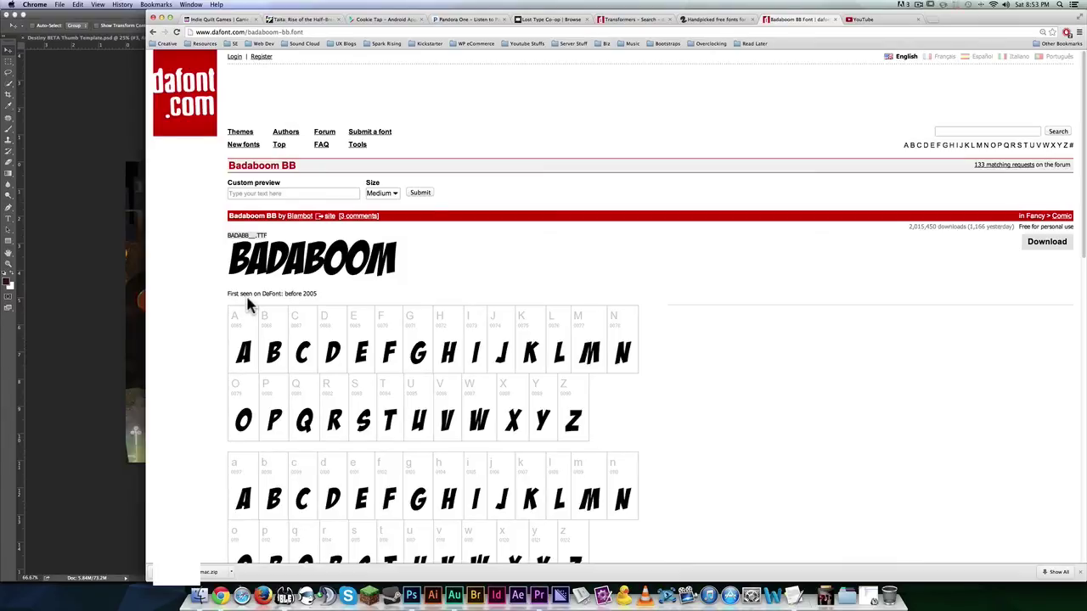
Hide the FINALE text layer on the Transistor template, briefly checking the Scurry Review template
click(68, 234)
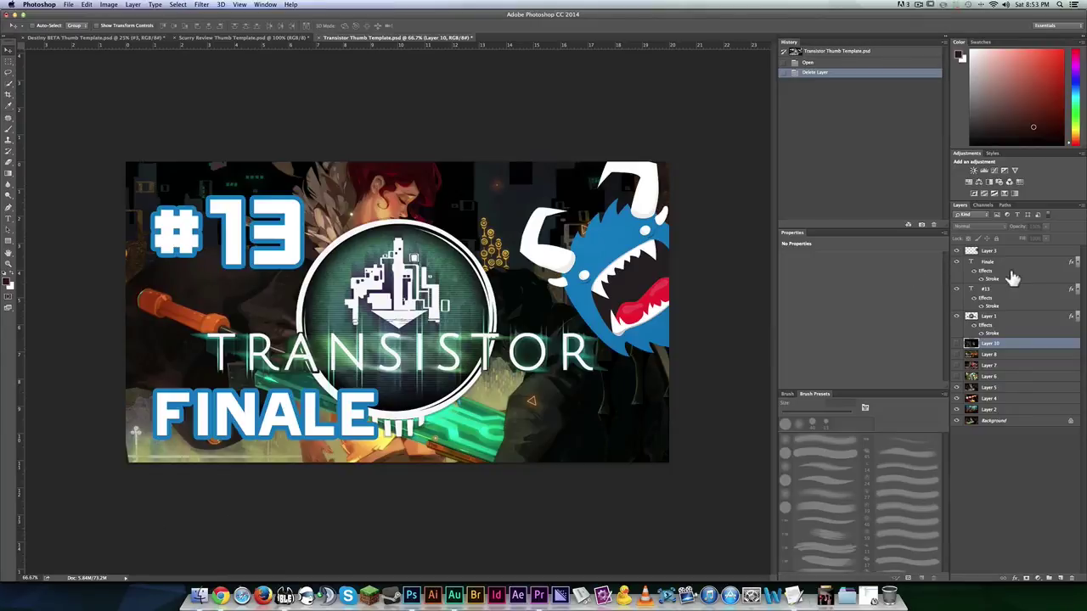
click(957, 262)
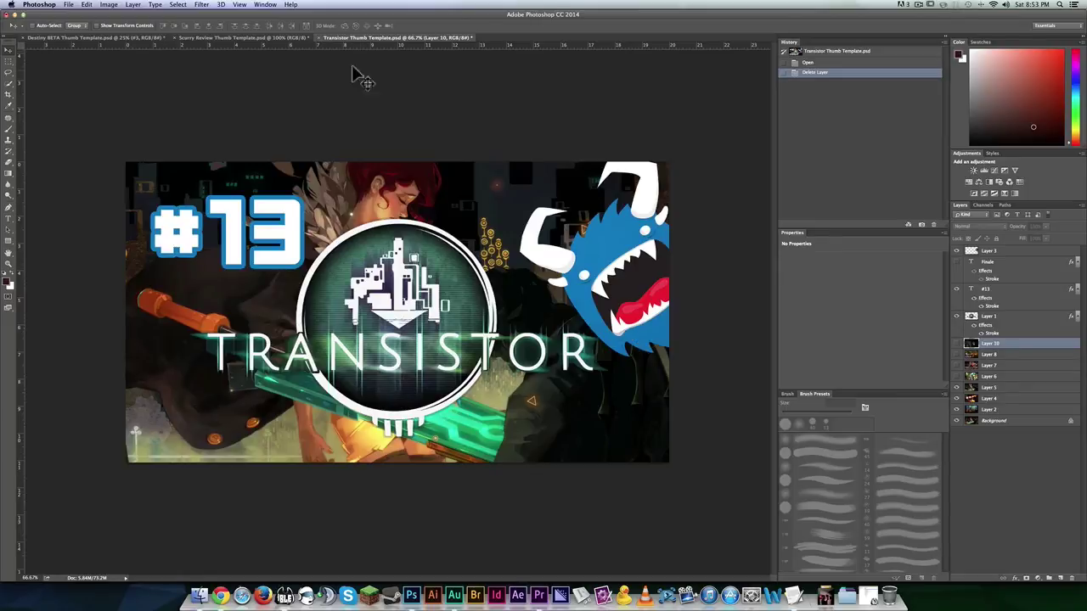
click(257, 39)
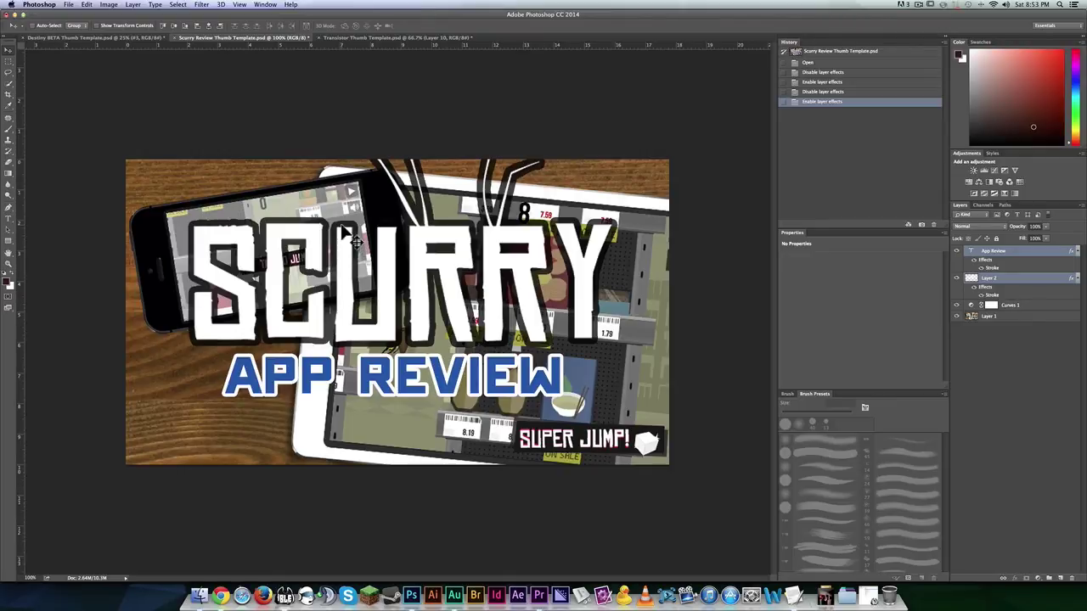
click(357, 39)
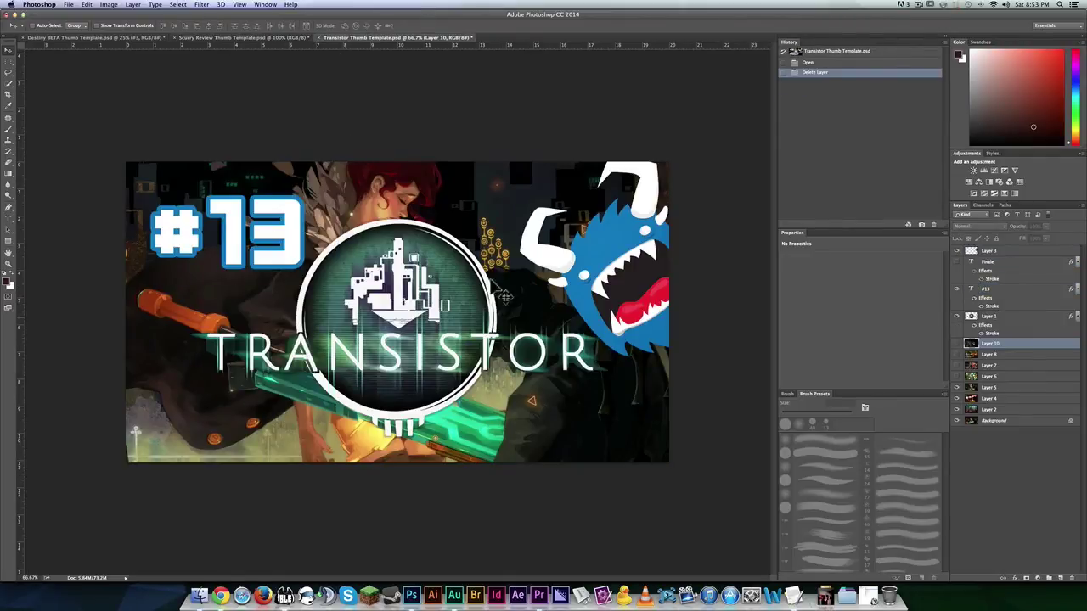
Select the #13 text layer and toggle its visibility off and back on
click(1015, 290)
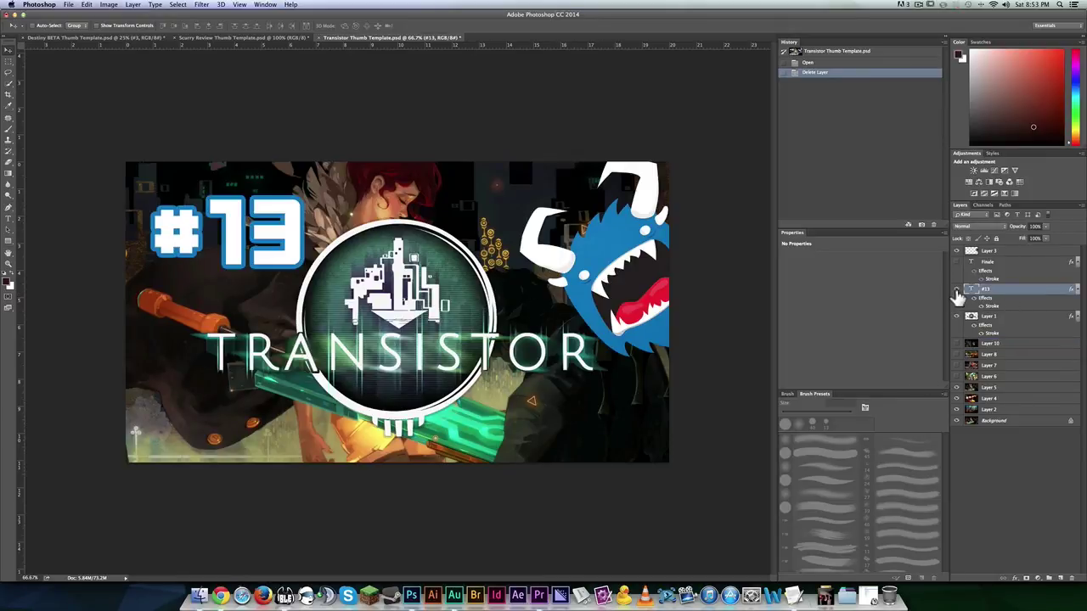
click(957, 291)
click(957, 291)
double_click(978, 313)
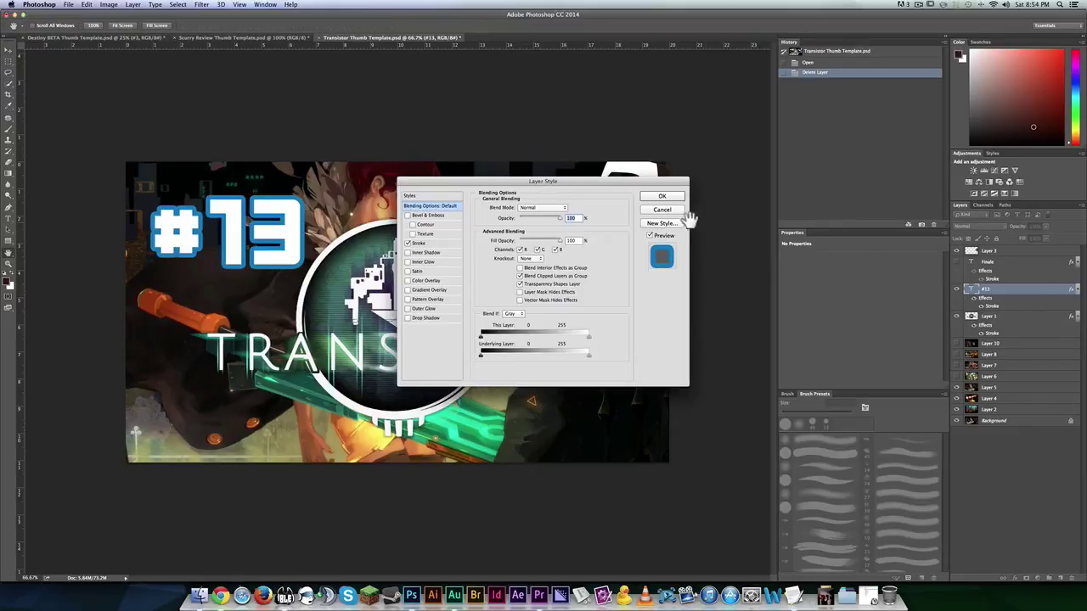
click(673, 210)
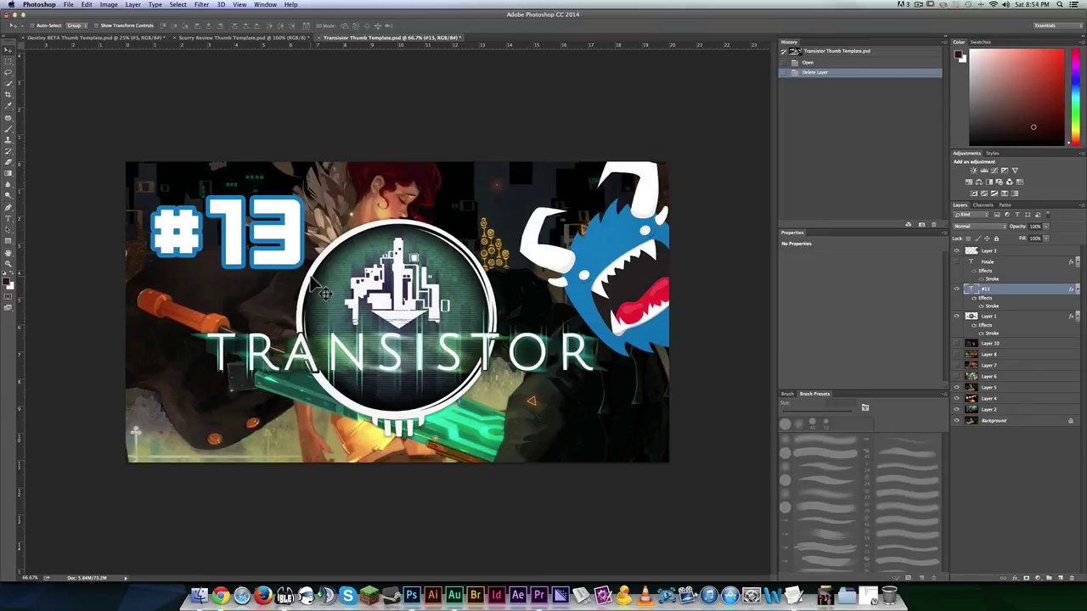
click(199, 596)
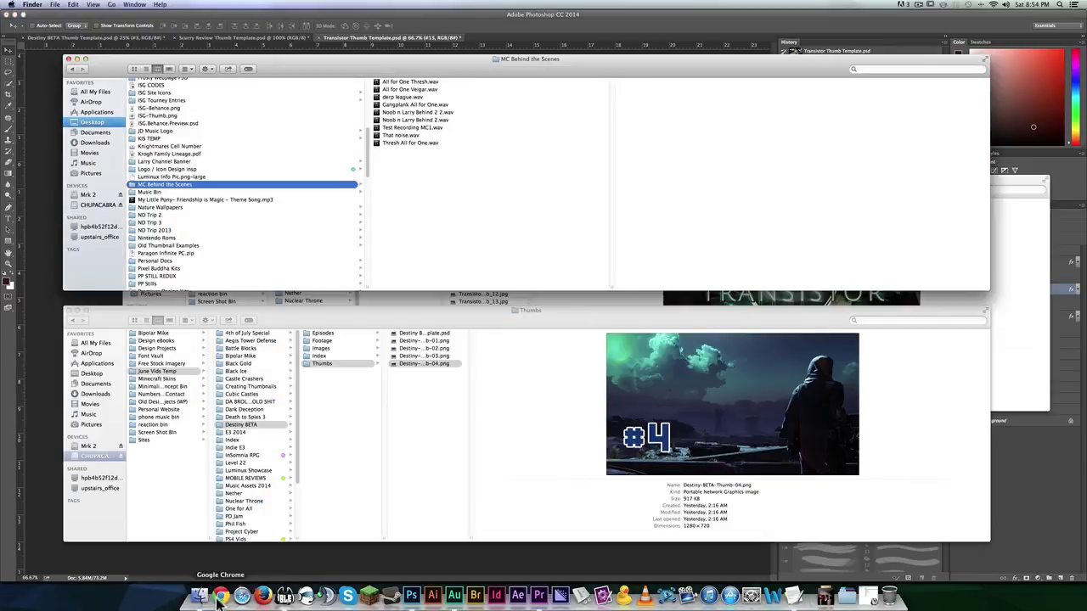
click(320, 356)
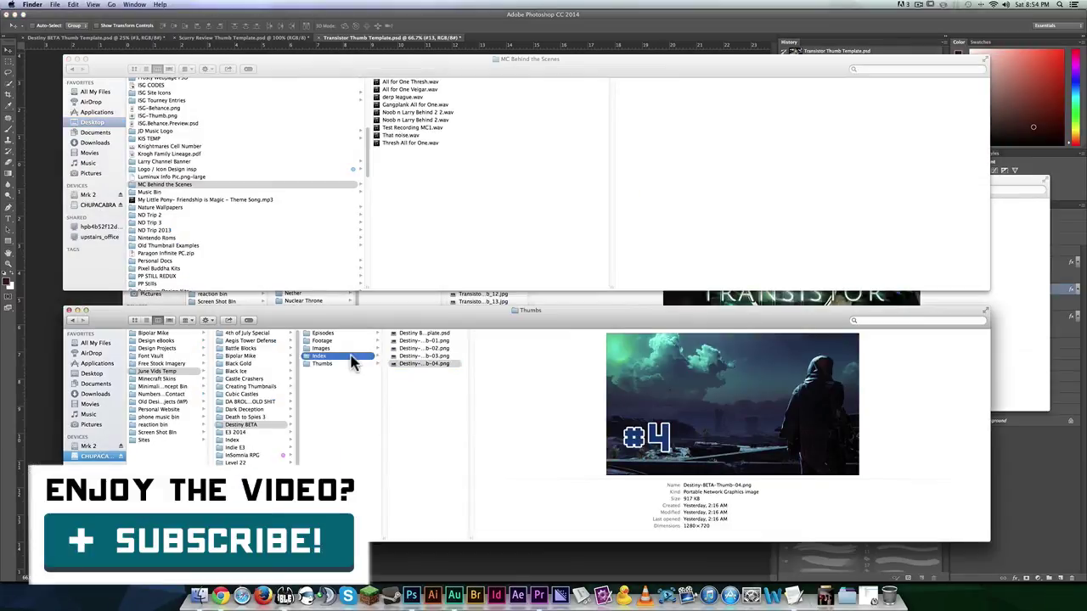
click(425, 348)
key(space)
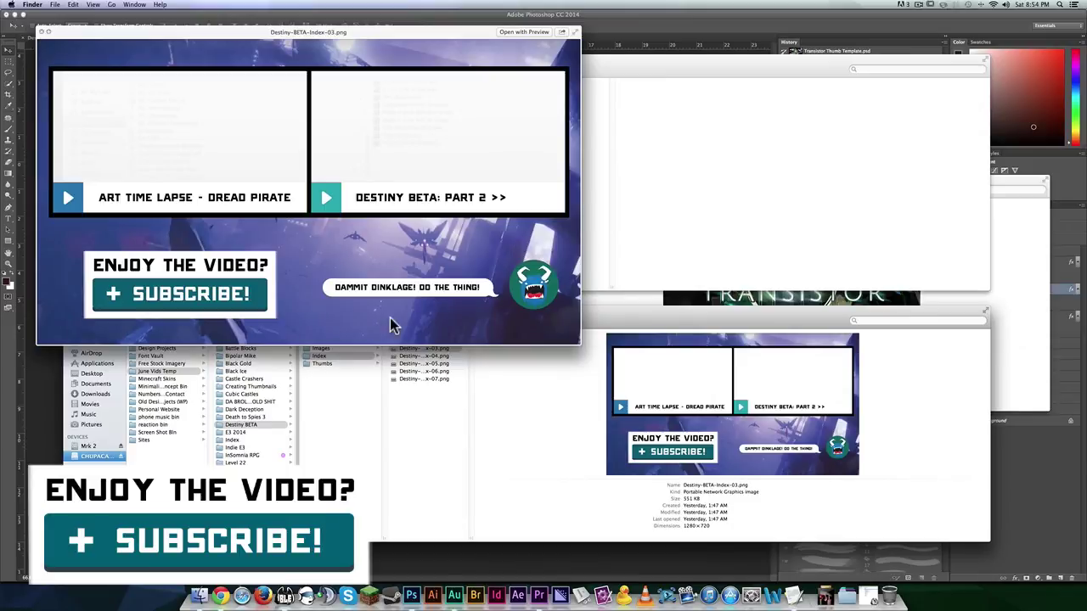
click(1044, 522)
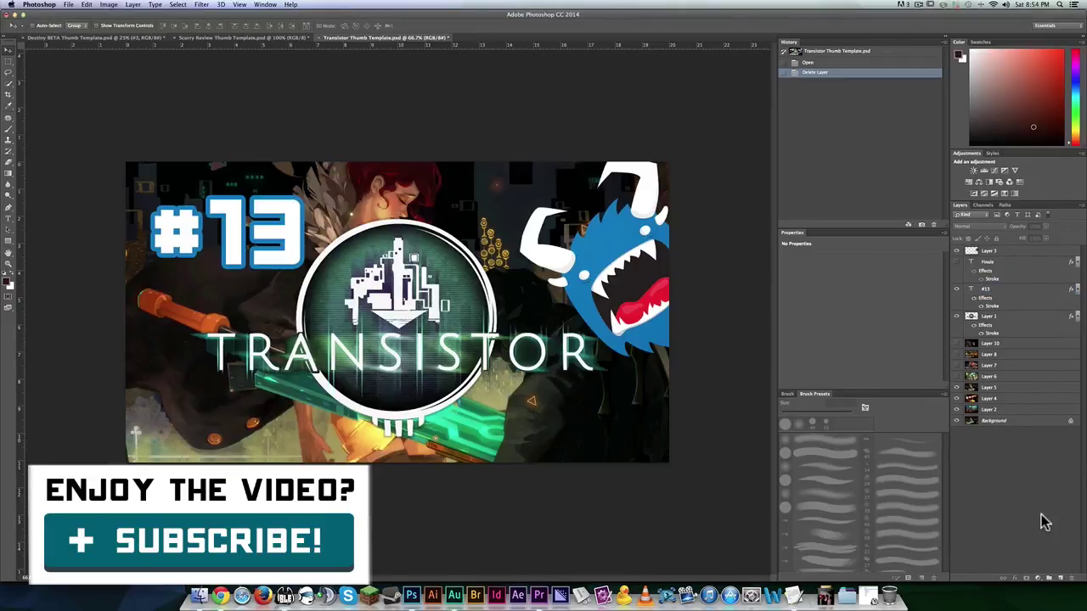